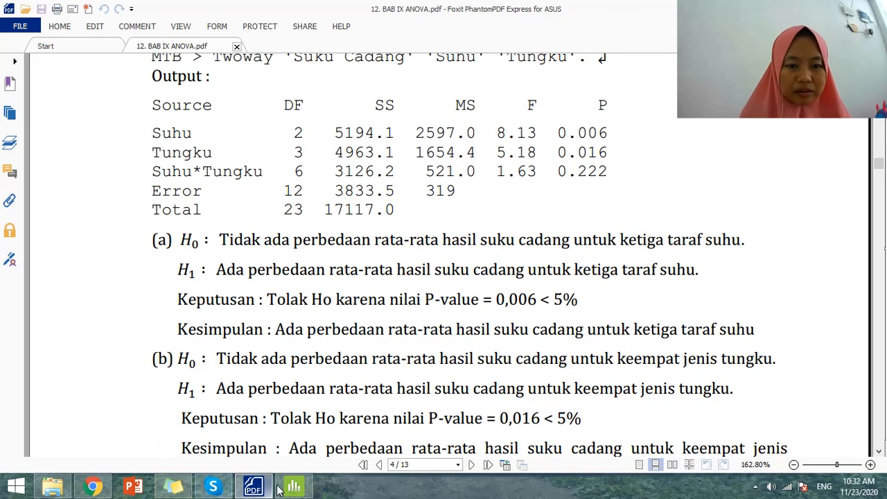
# Review the two-way ANOVA output and the hypotheses, decisions and conclusions for parts (a) to (c) in the PDF
pyautogui.scroll(-11, 269, 371)
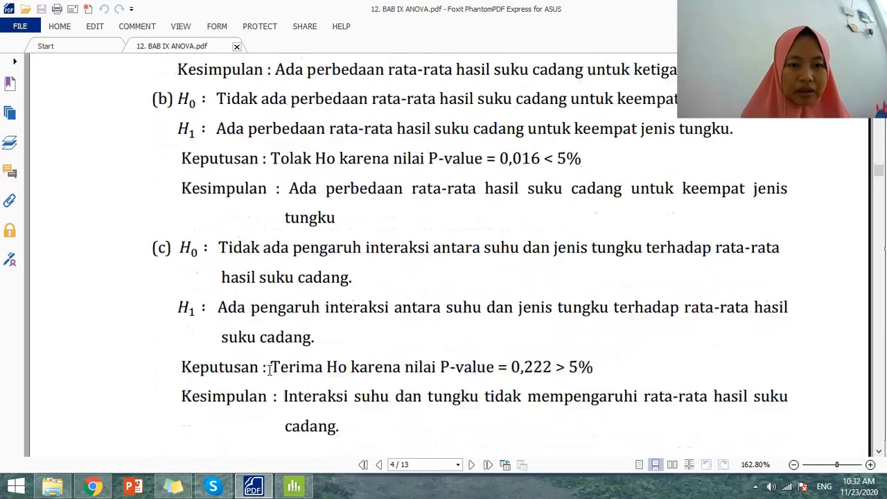
pyautogui.scroll(-15, 268, 374)
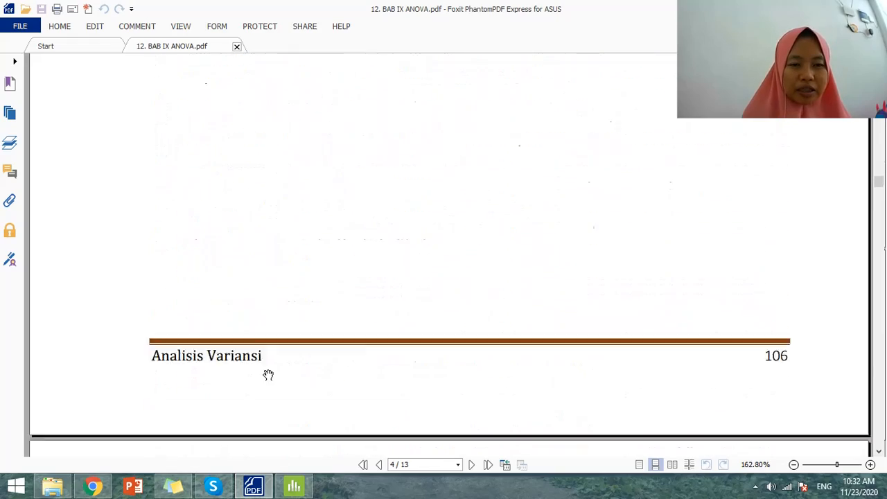
pyautogui.scroll(1, 269, 370)
pyautogui.scroll(20, 269, 370)
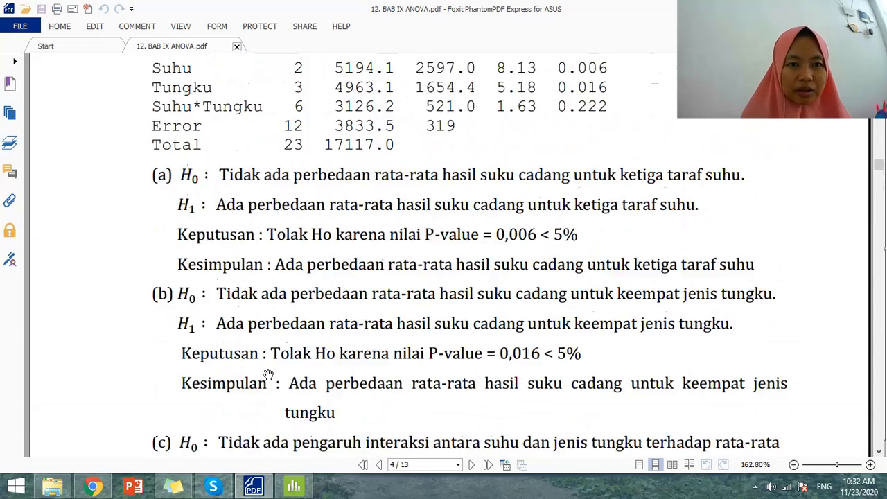
pyautogui.click(294, 486)
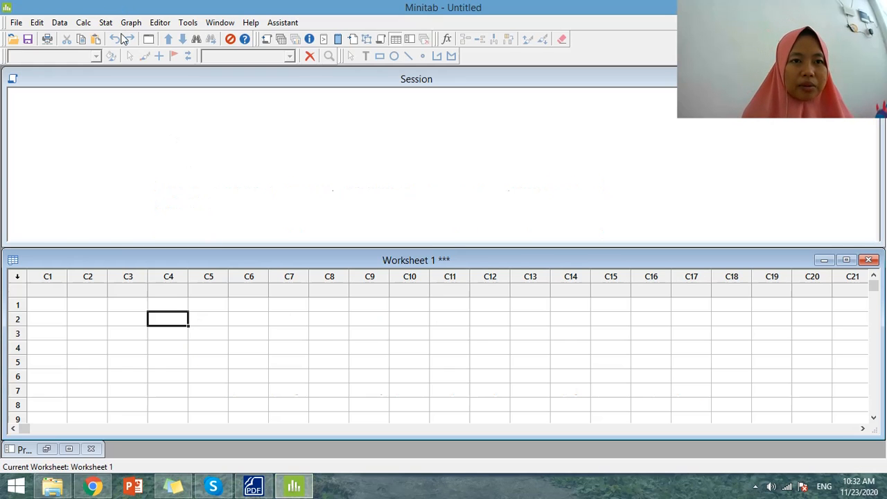
pyautogui.click(104, 23)
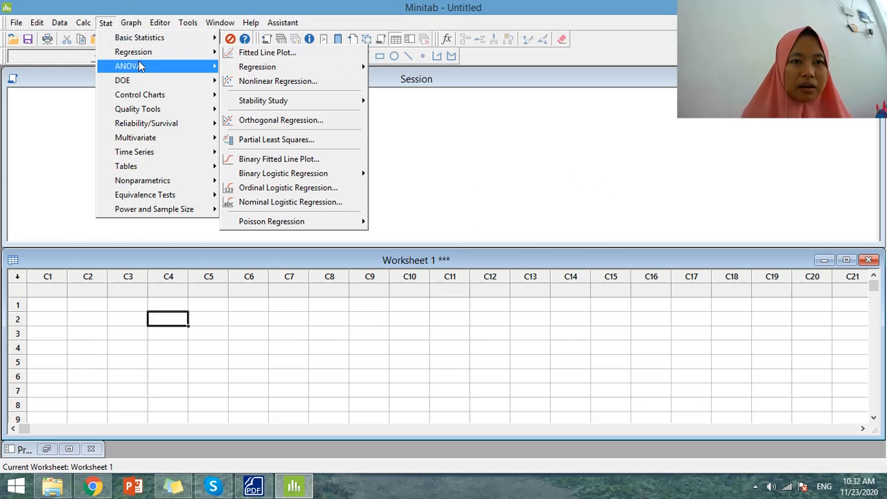
pyautogui.moveTo(148, 65)
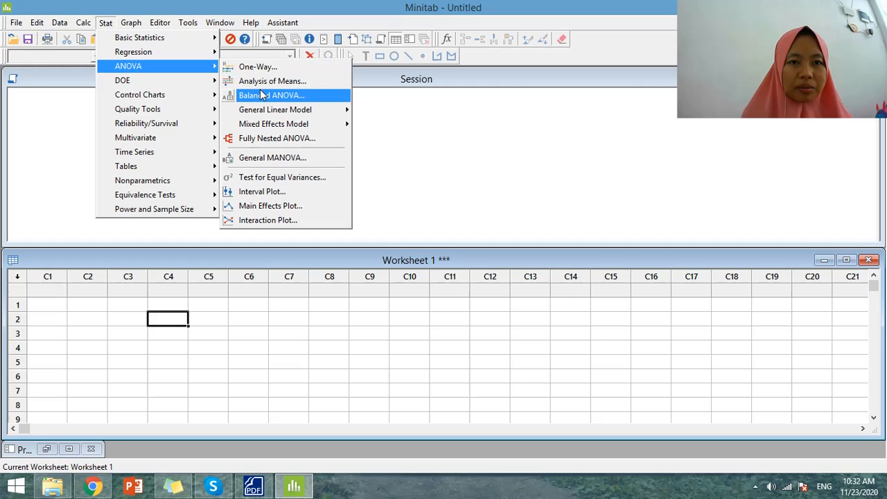
pyautogui.moveTo(289, 113)
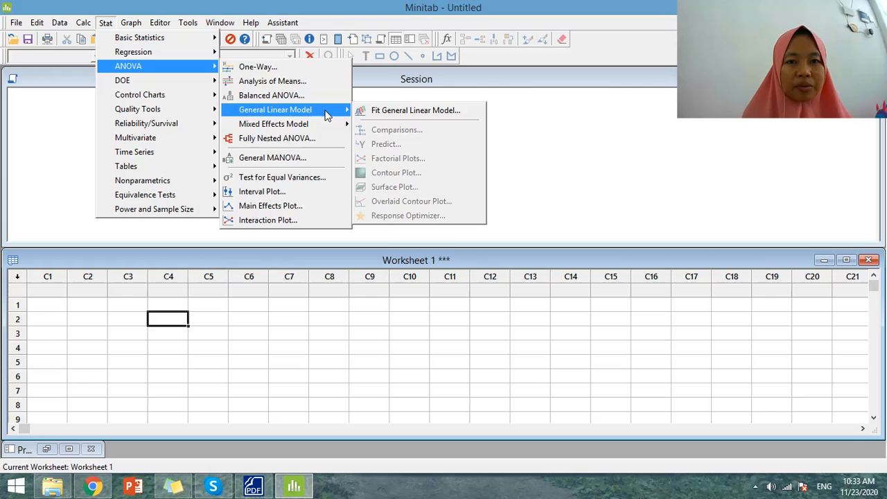
pyautogui.click(410, 112)
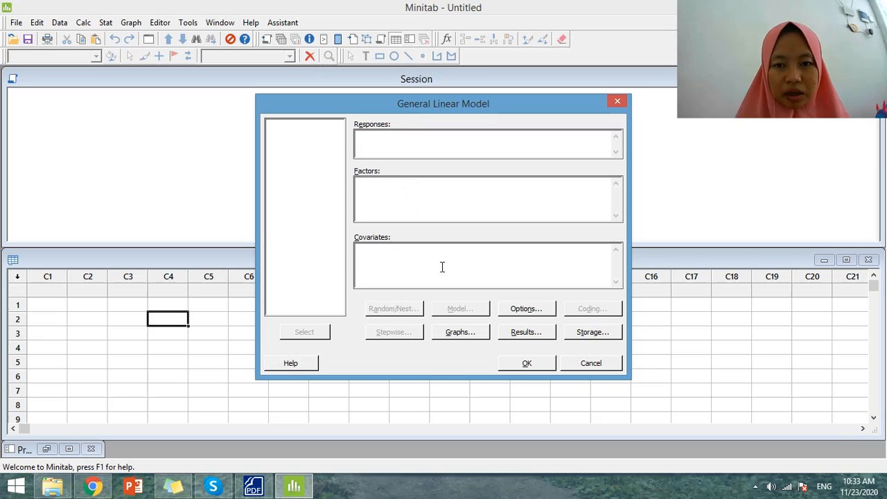
pyautogui.click(525, 310)
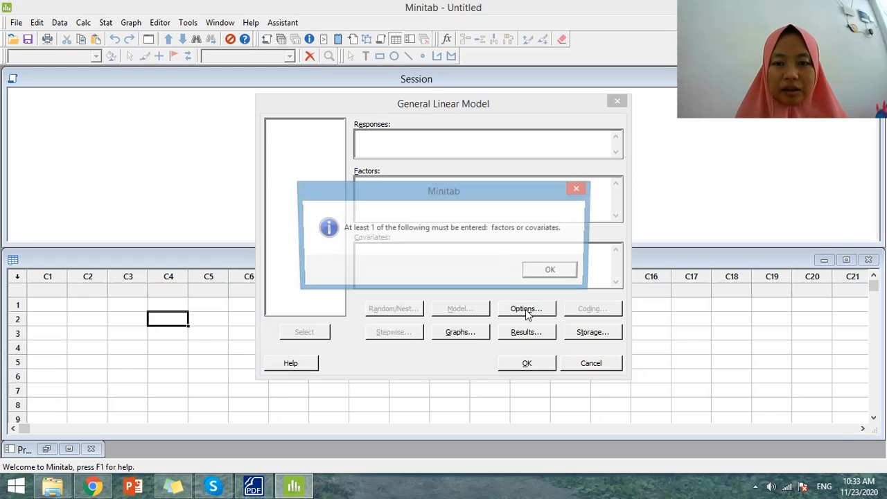
pyautogui.click(557, 270)
pyautogui.click(588, 364)
pyautogui.click(590, 364)
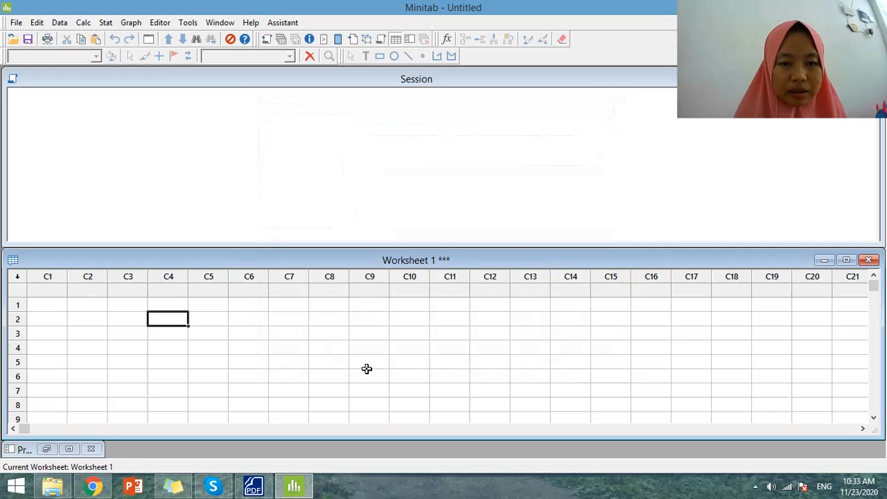
# Switch to the ANOVA PDF and select the Suhu and Tungku table values, from 500 through 219, for copying
pyautogui.click(254, 486)
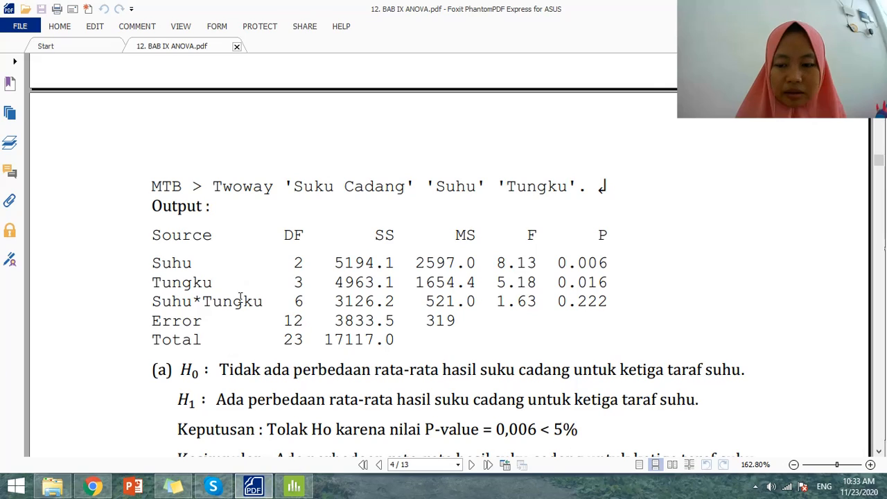
pyautogui.scroll(10, 240, 297)
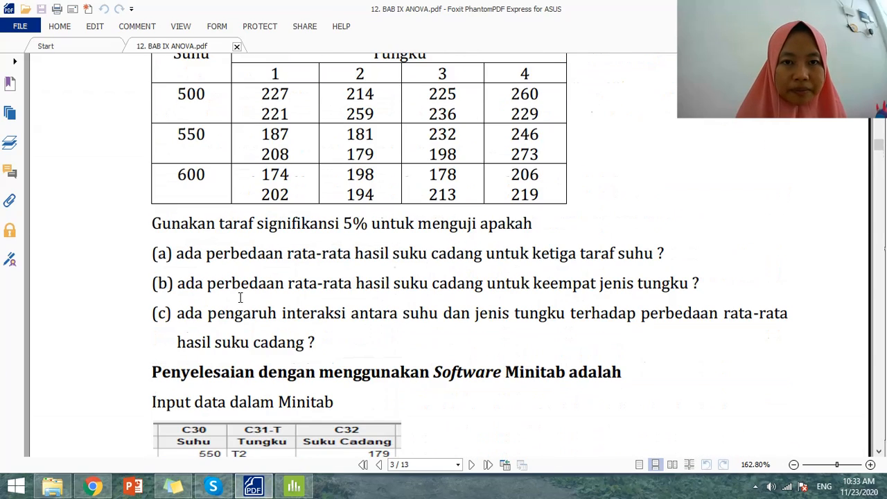
pyautogui.scroll(-7, 239, 297)
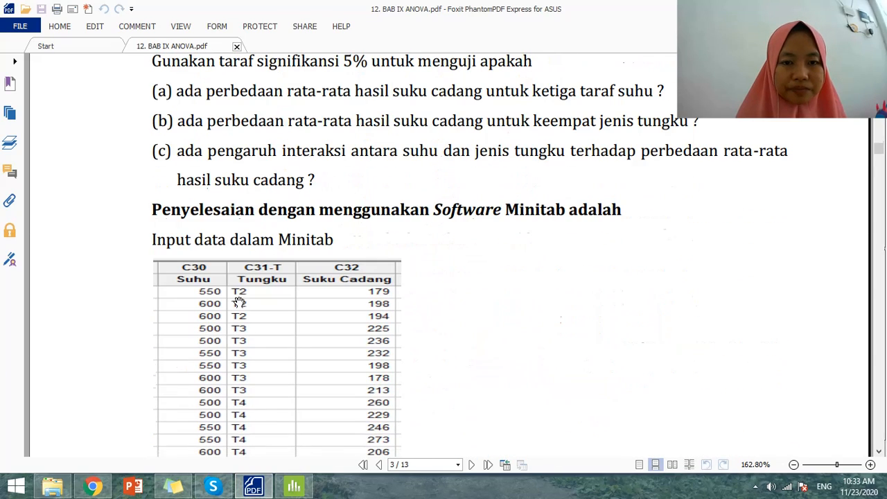
pyautogui.scroll(6, 238, 302)
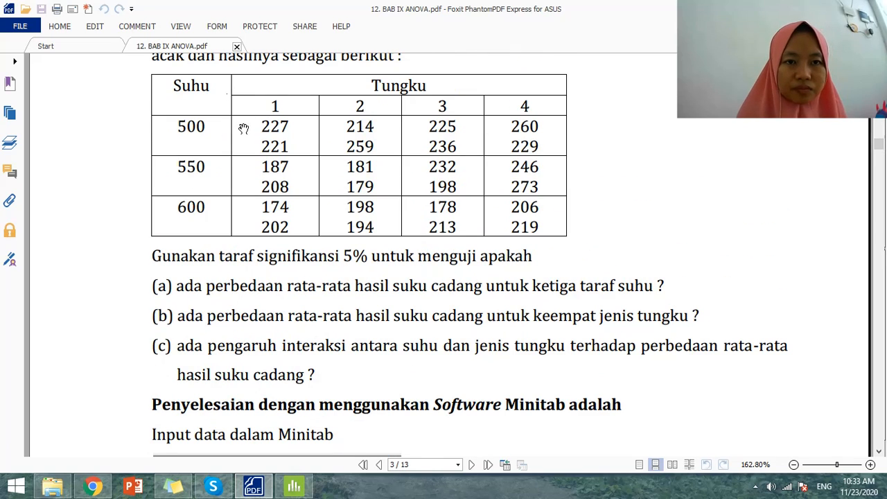
pyautogui.scroll(1, 244, 128)
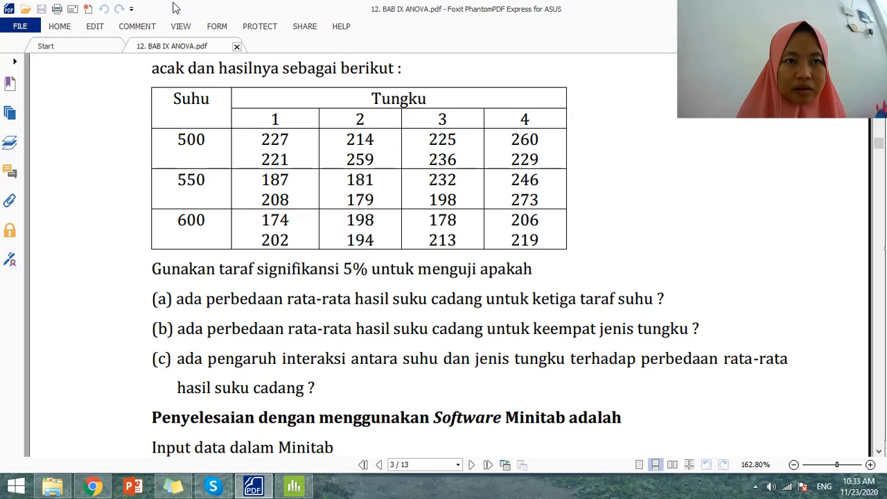
pyautogui.click(95, 26)
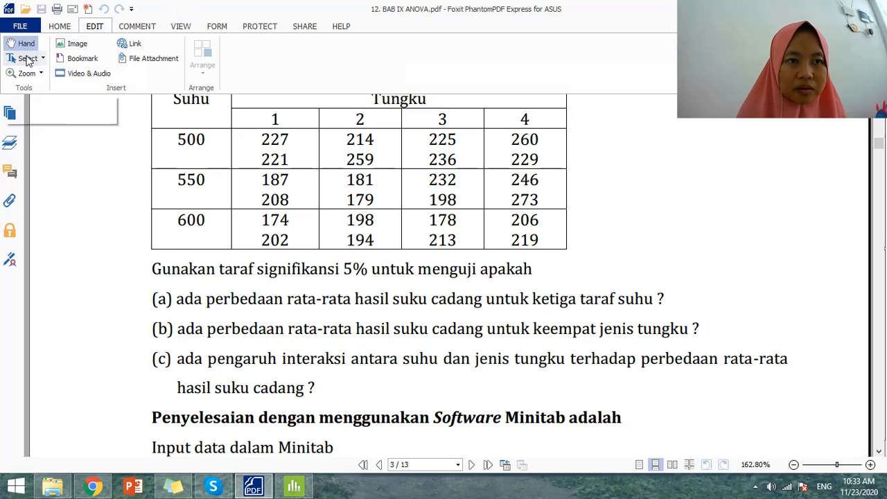
pyautogui.click(27, 58)
pyautogui.moveTo(262, 139); pyautogui.dragTo(333, 167)
pyautogui.moveTo(182, 140); pyautogui.dragTo(543, 239)
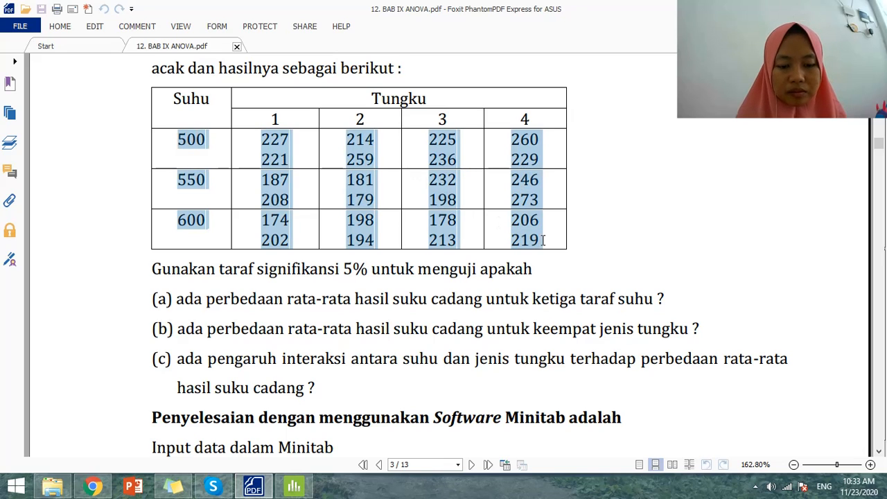
# Switch to Minitab and try pasting the copied table into C1 from row 1, using spaces as delimiters
pyautogui.click(293, 486)
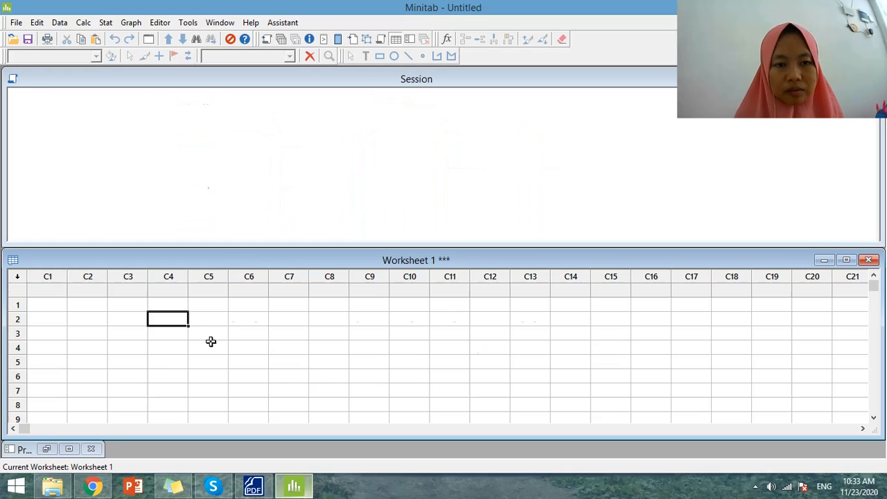
pyautogui.click(48, 301)
pyautogui.hotkey('ctrl', 'v')
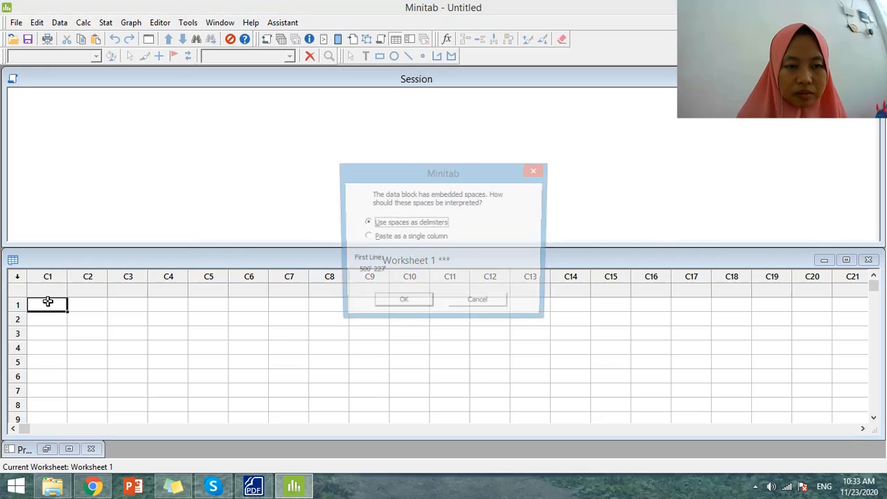
pyautogui.press('Return')
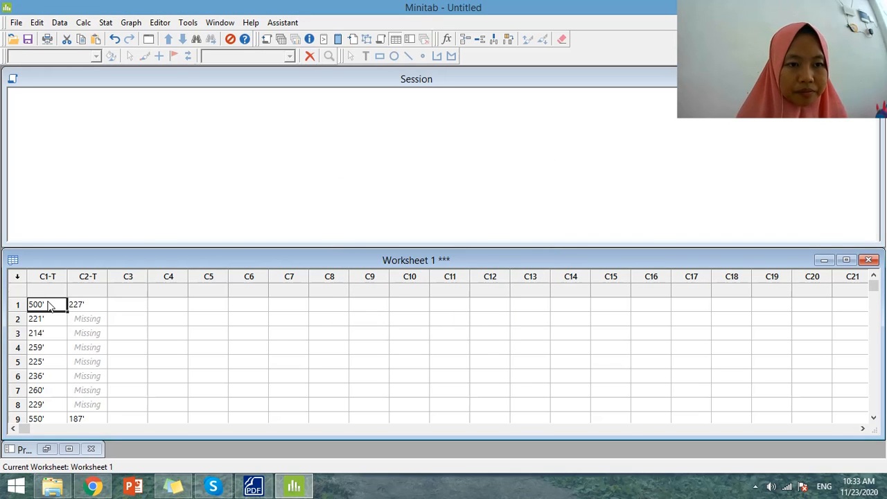
pyautogui.hotkey('ctrl', 'z')
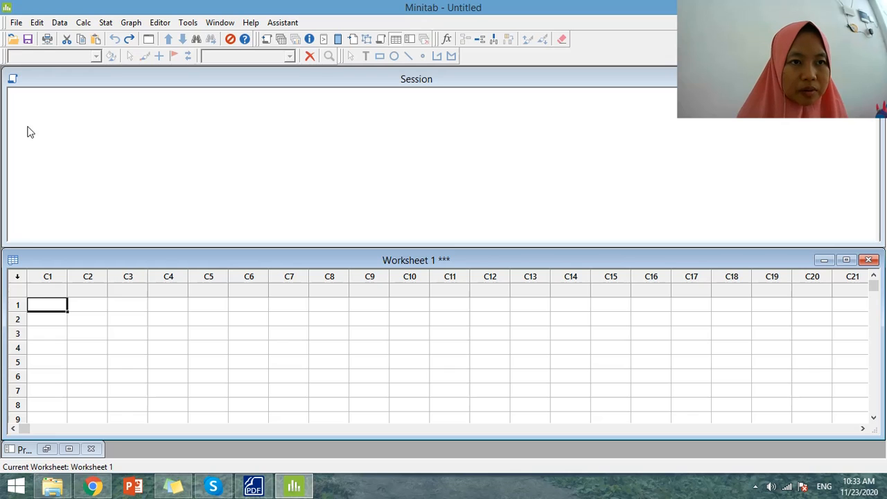
# Open Notepad, try pasting the copied table values into a blank file, and clear the text before closing it
pyautogui.click(15, 486)
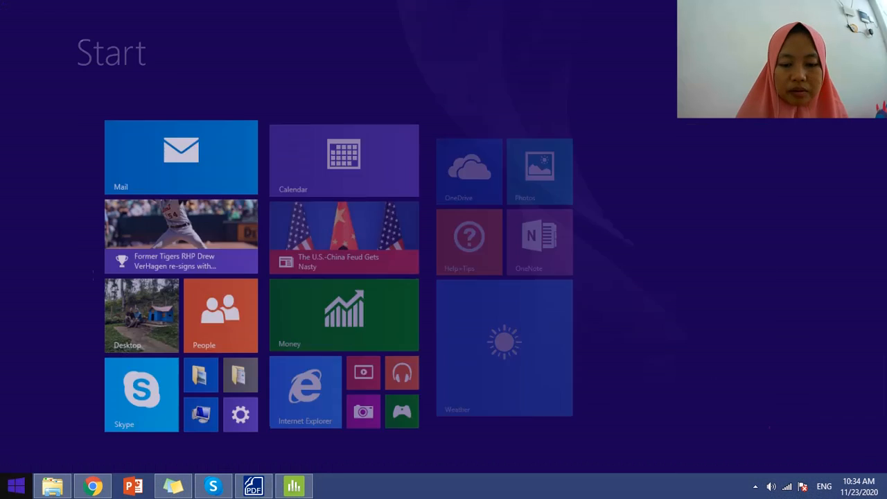
pyautogui.write('note')
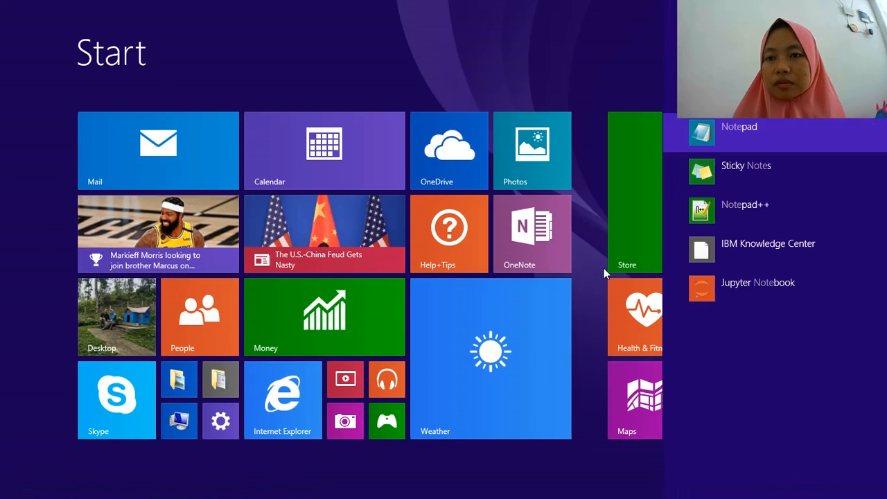
pyautogui.click(762, 139)
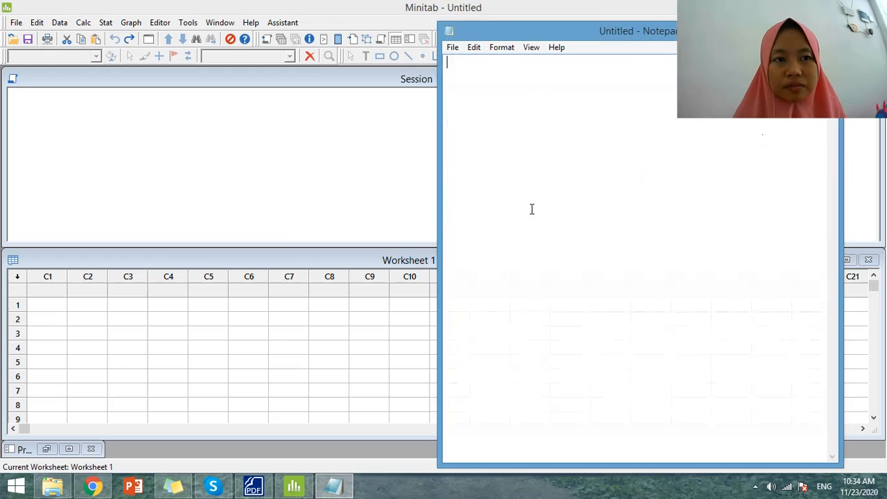
pyautogui.write("500' 227' 221' 214' 259' 225' 236' 260' 229' 550' 187' 208' 181' 179' 232' 198' 246' 273' 600' 174' 202' 198' 194' 178' 213' 206' 219'")
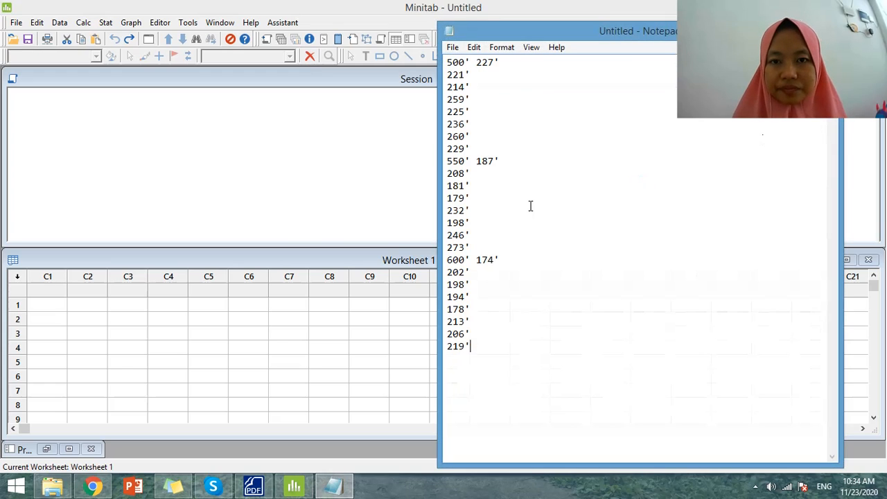
pyautogui.hotkey('ctrl', 'z')
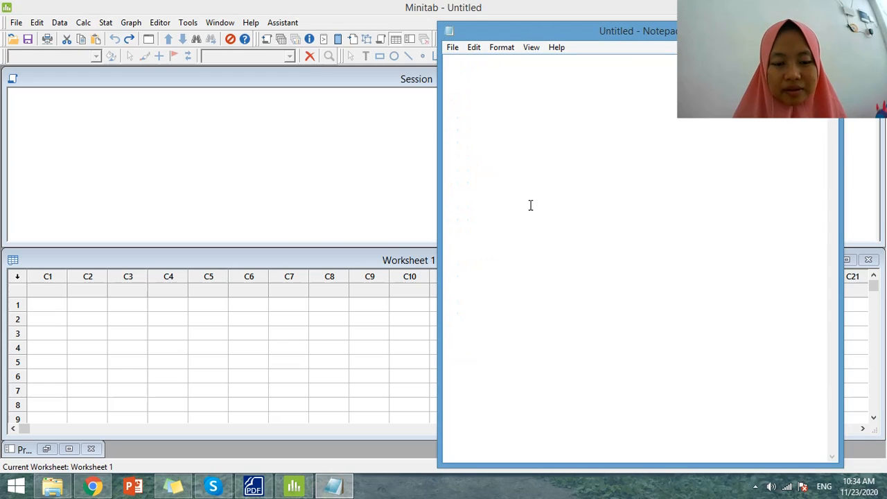
pyautogui.write("500' 227' 221' 214' 259' 225' 236' 260' 229' 550' 187' 208' 181' 179' 232' 198' 246' 273' 600' 174' 202' 198' 194' 178' 213' 206' 219'")
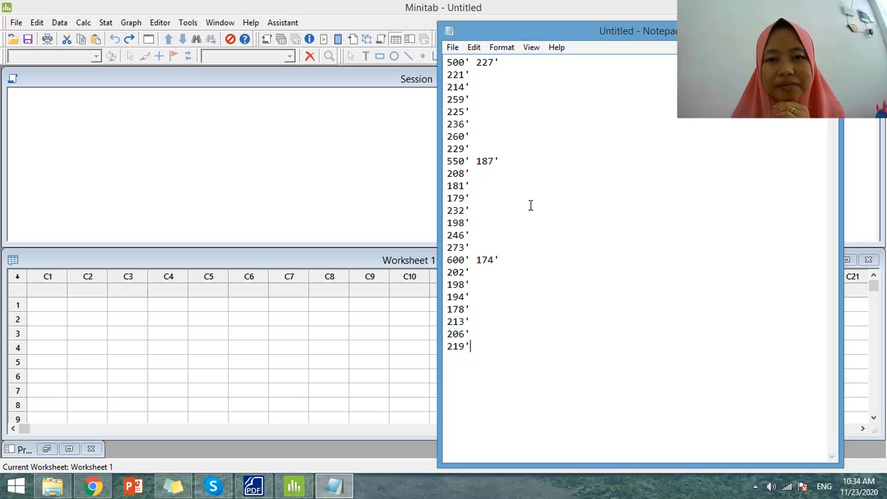
pyautogui.hotkey('ctrl', 'a')
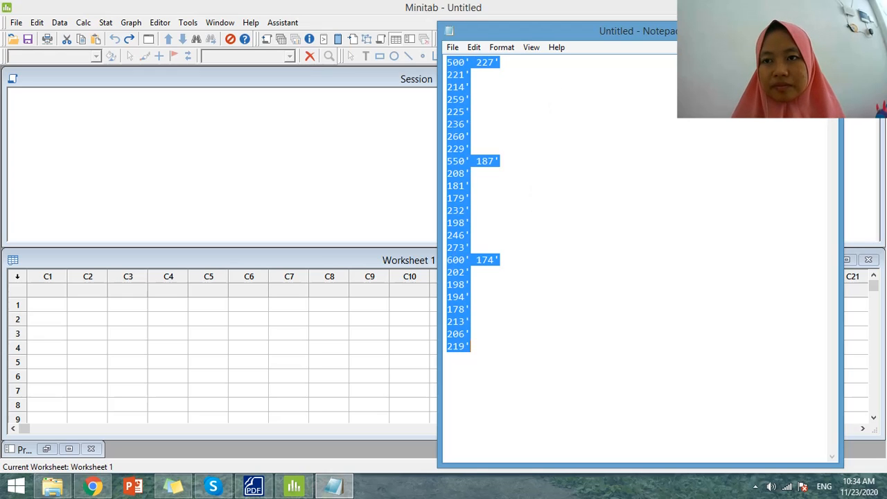
pyautogui.hotkey('ctrl', 'x')
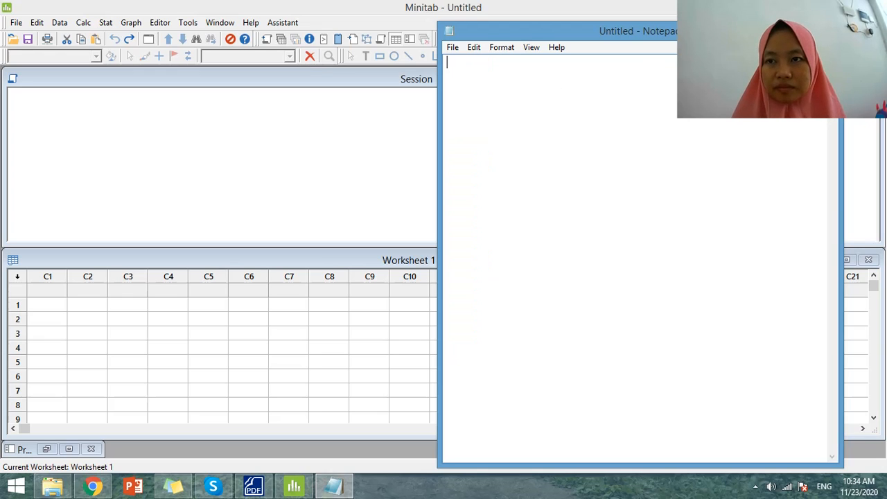
pyautogui.click(824, 28)
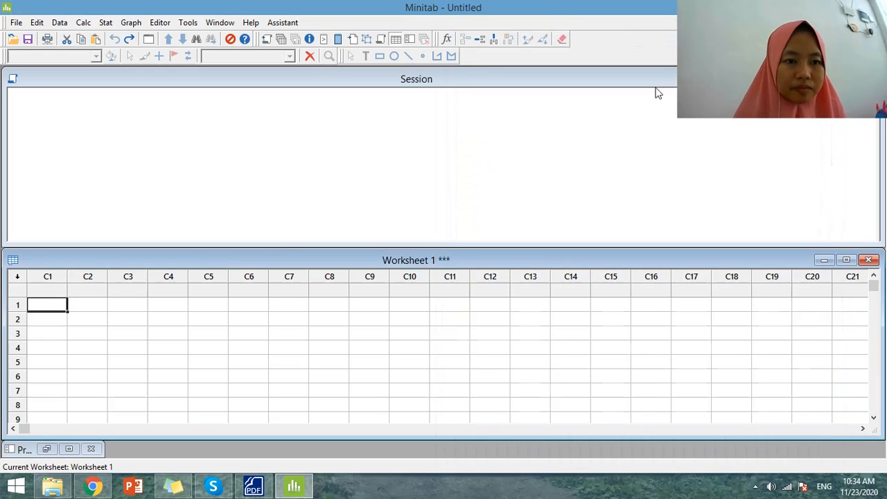
# Switch back to the ANOVA PDF and examine the problem table and the Suhu, Tungku and Suku Cadang column layout for Minitab
pyautogui.click(253, 488)
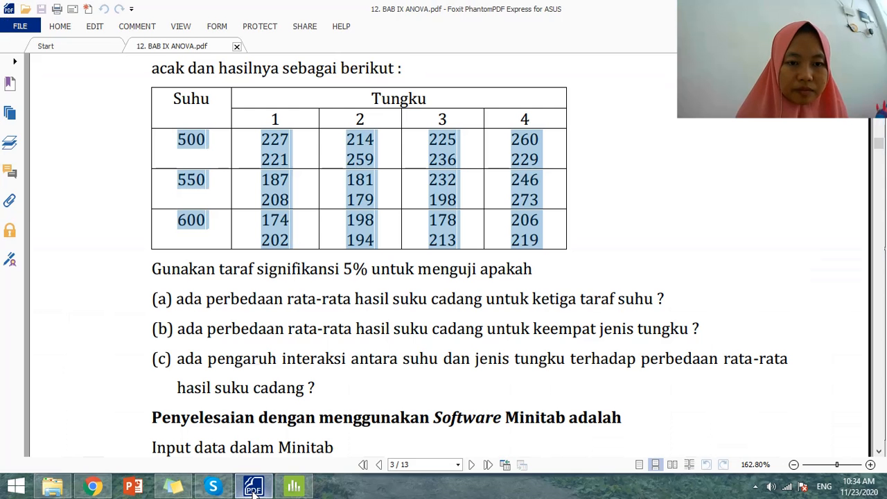
pyautogui.moveTo(295, 491)
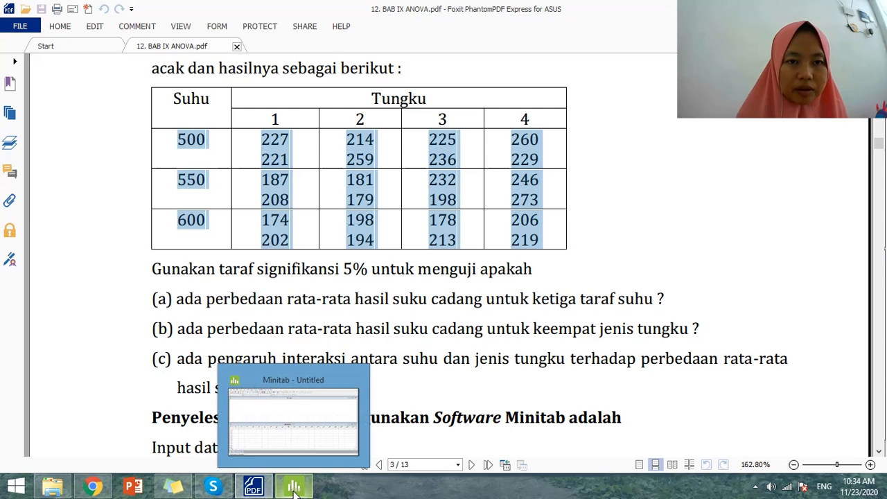
pyautogui.click(388, 326)
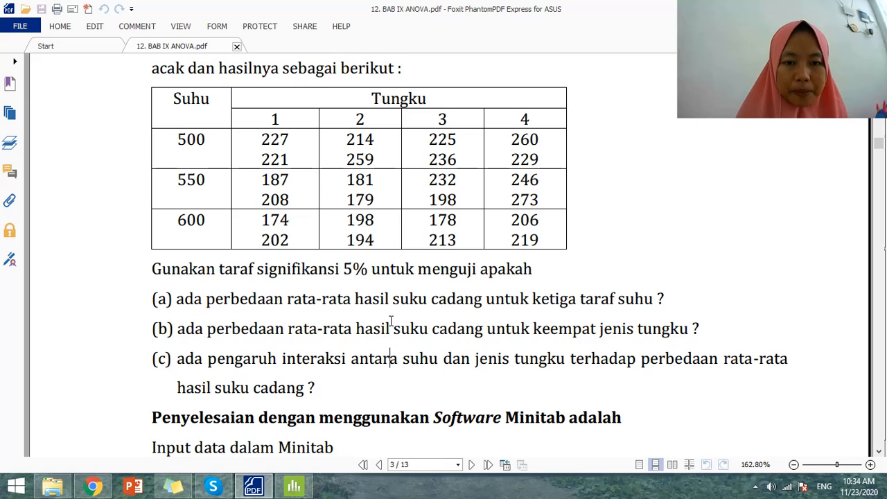
pyautogui.scroll(-10, 391, 321)
pyautogui.scroll(5, 391, 321)
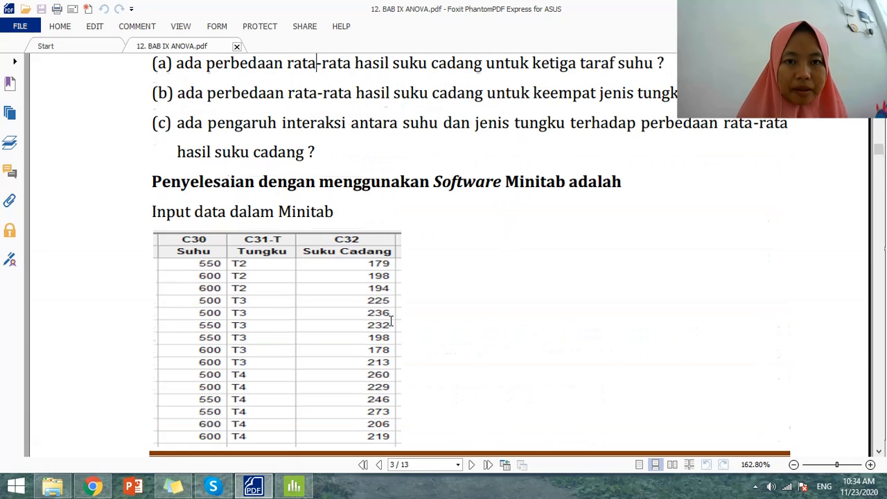
# Switch to Minitab, restore its window to a smaller size and place it beside the PDF's data table
pyautogui.click(295, 487)
pyautogui.click(845, 6)
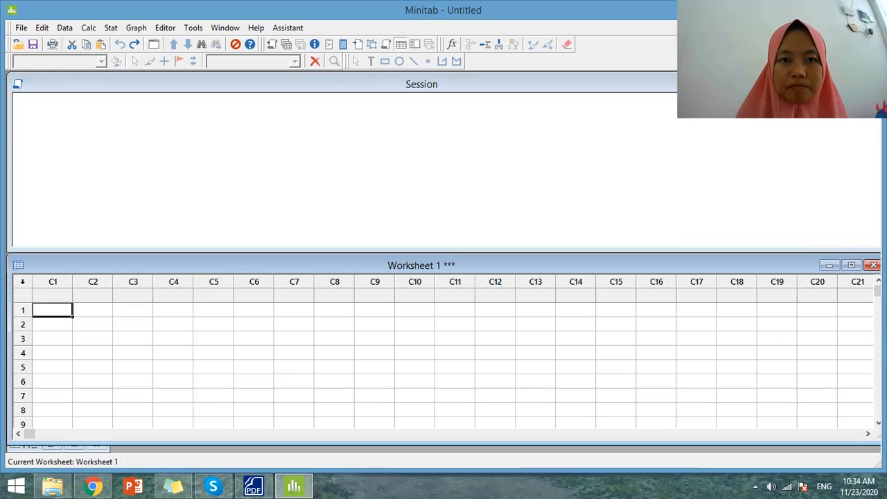
pyautogui.moveTo(5, 158); pyautogui.dragTo(429, 231)
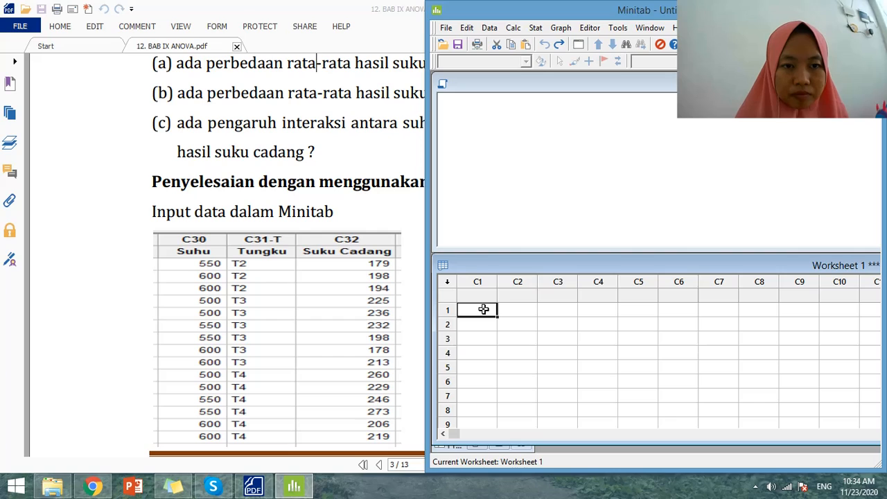
# Enter 550 in rows 1 and 2 of column C1
pyautogui.write('550')
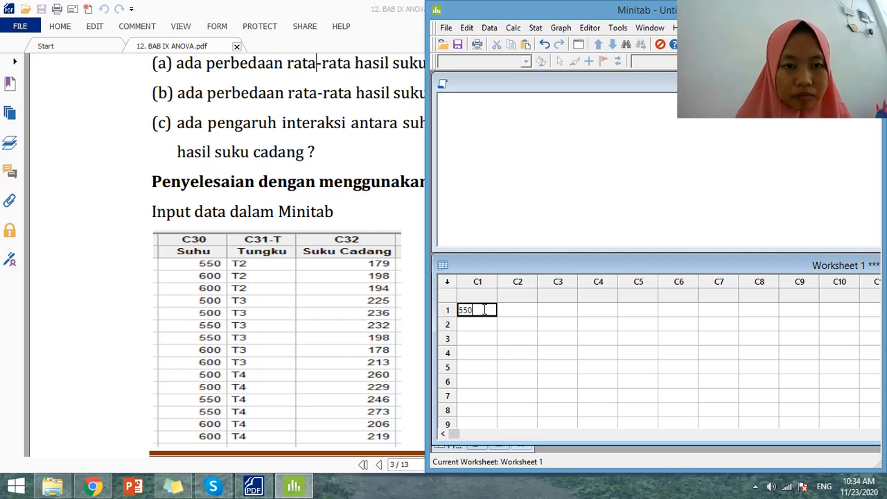
pyautogui.press('Return')
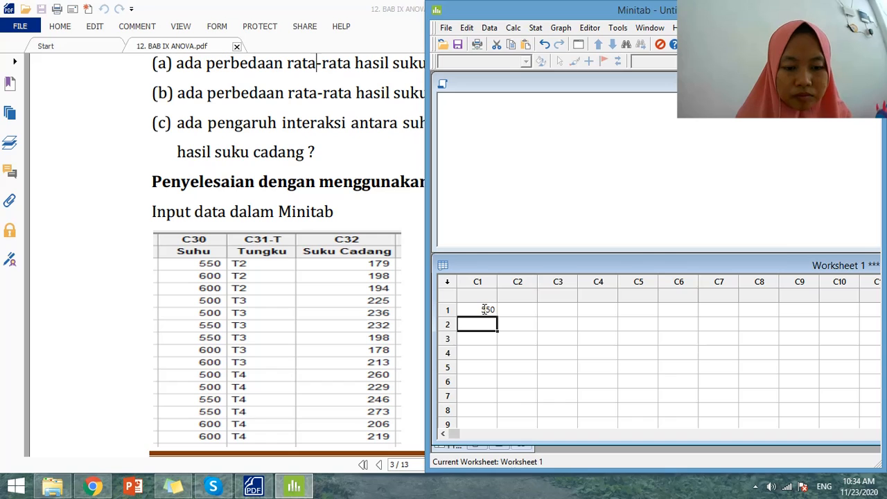
pyautogui.write('550')
pyautogui.press('Return')
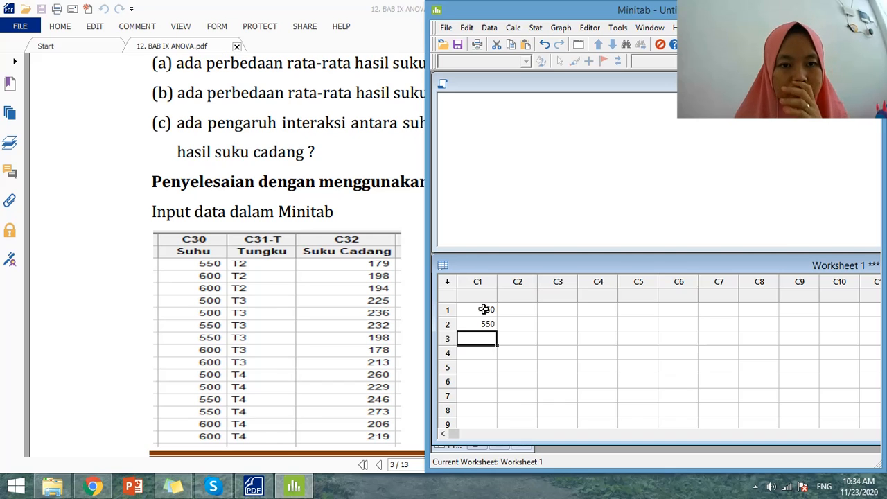
# Bring the problem's original Suhu and Tungku table into view in the PDF and return to Minitab
pyautogui.click(325, 208)
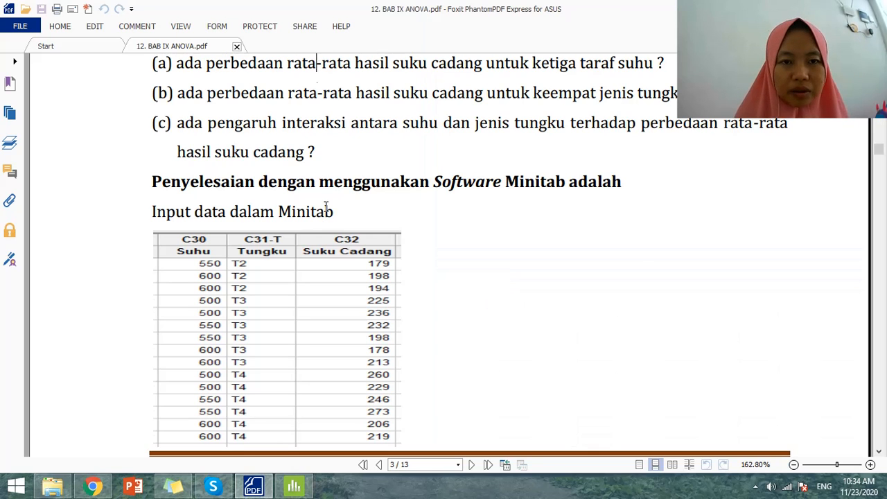
pyautogui.scroll(3, 325, 205)
pyautogui.scroll(5, 325, 205)
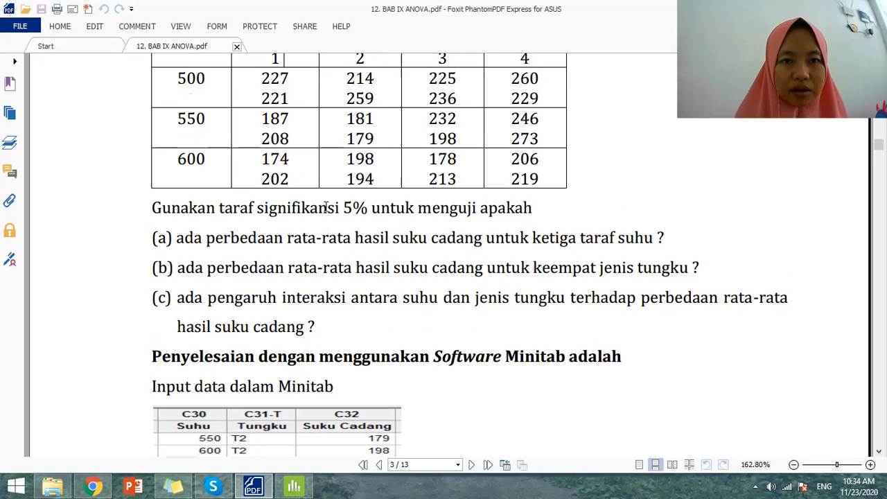
pyautogui.click(294, 487)
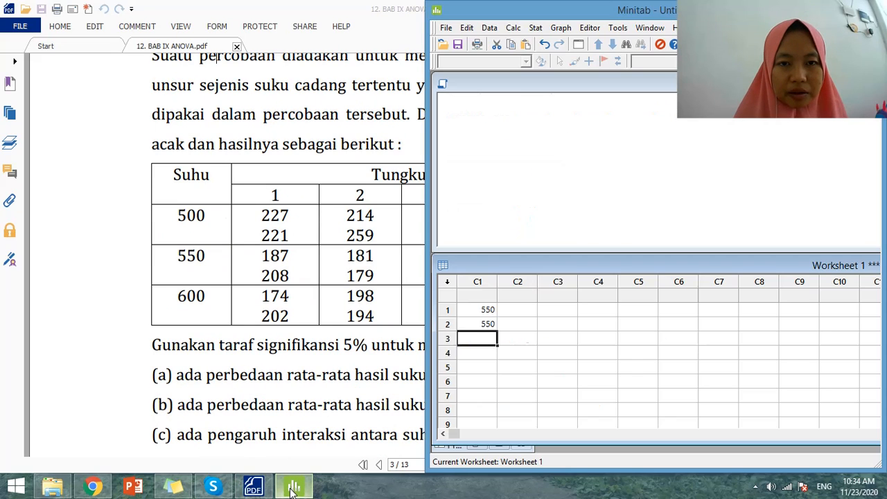
# Enter 600 in row 3 of column C1
pyautogui.click(487, 324)
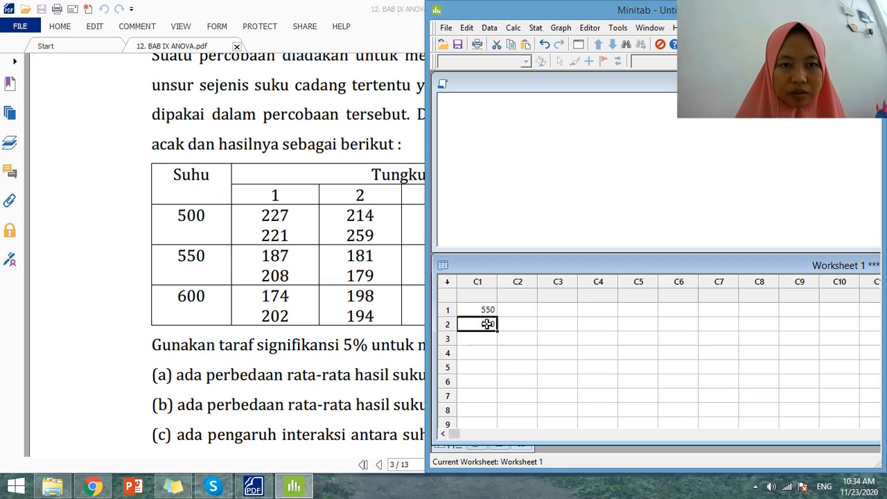
pyautogui.click(486, 338)
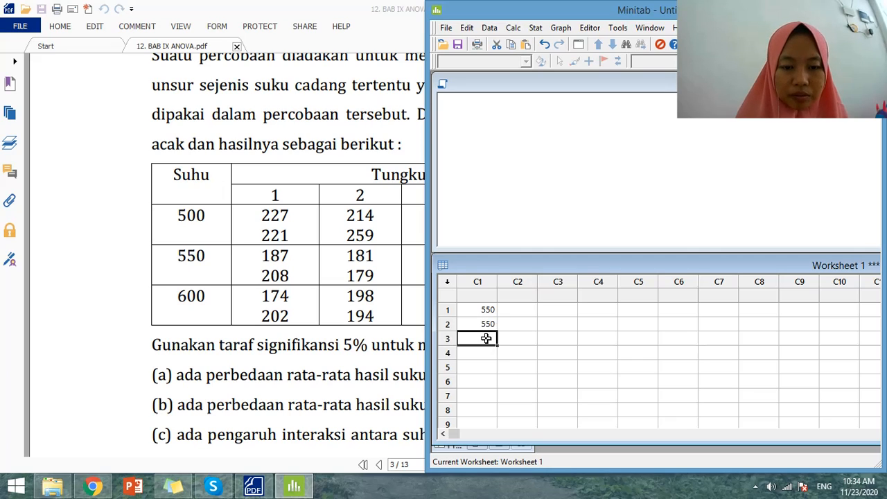
pyautogui.write('600')
pyautogui.press('Return')
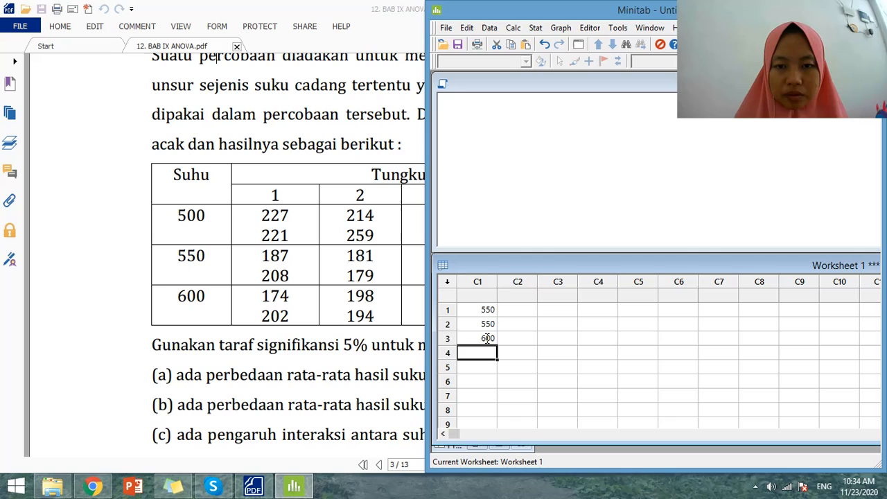
# Name column C1 "Suhu" and column C2 "Tungku" in the worksheet
pyautogui.click(518, 310)
pyautogui.click(468, 292)
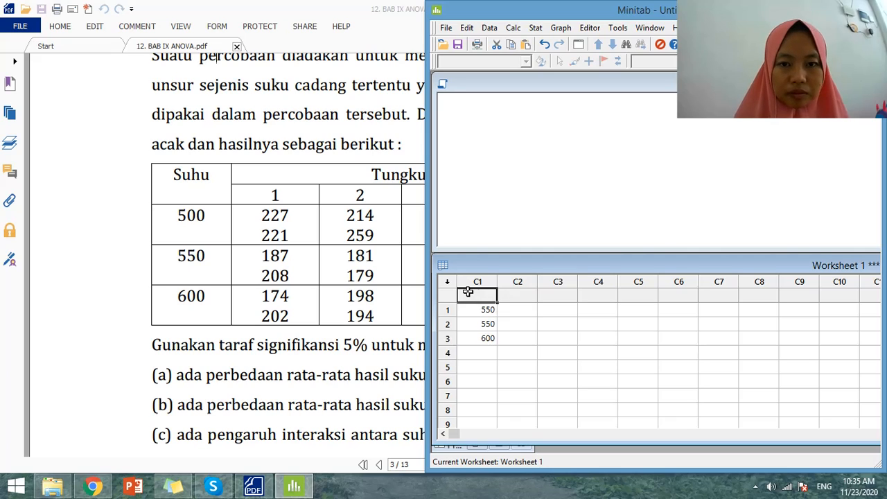
pyautogui.write('Suhu')
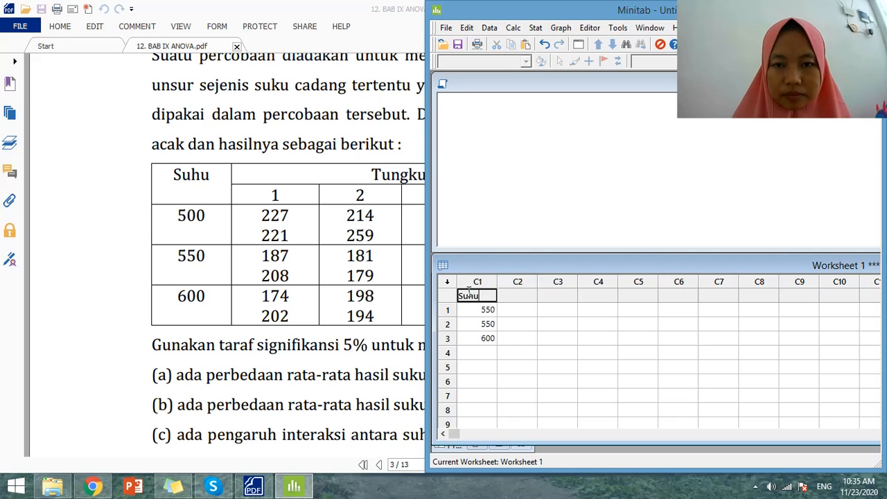
pyautogui.click(529, 295)
pyautogui.write('Tu')
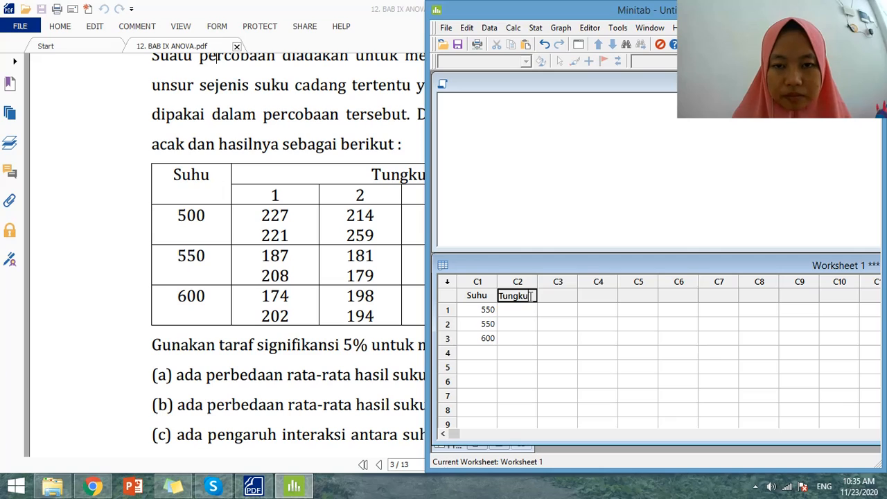
pyautogui.write('ngku')
pyautogui.click(529, 311)
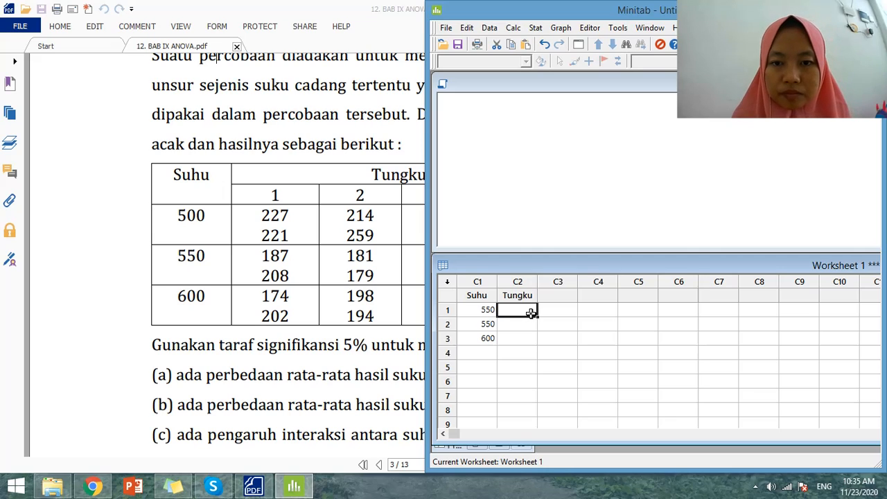
# Set rows 1 to 3 of the Suhu column to 500
pyautogui.click(483, 321)
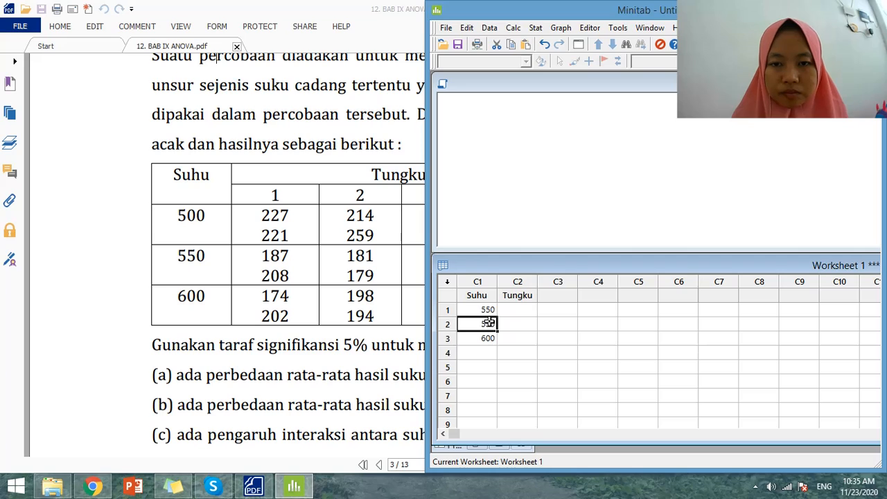
pyautogui.click(485, 310)
pyautogui.write('500')
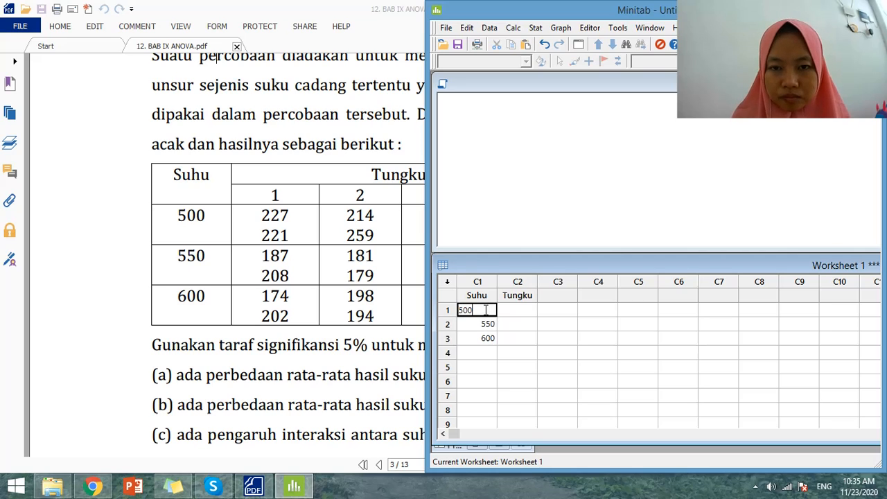
pyautogui.press('Return')
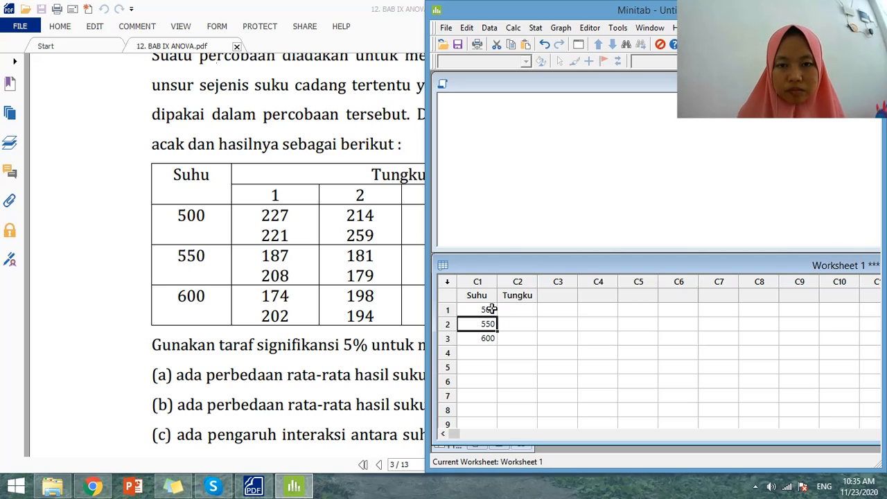
pyautogui.click(486, 310)
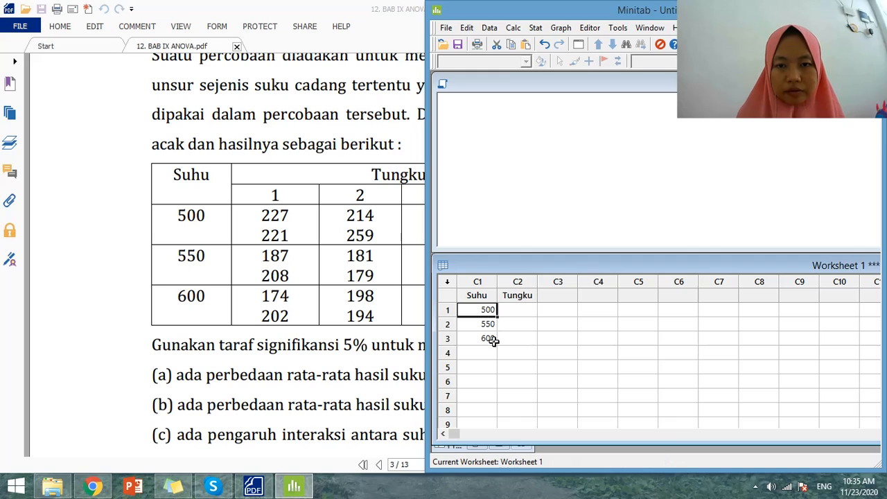
pyautogui.moveTo(500, 311); pyautogui.dragTo(498, 343)
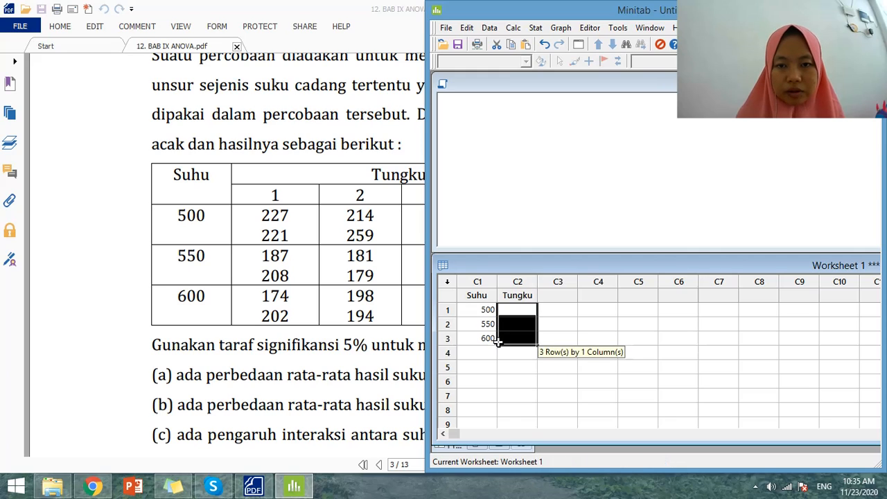
pyautogui.click(487, 309)
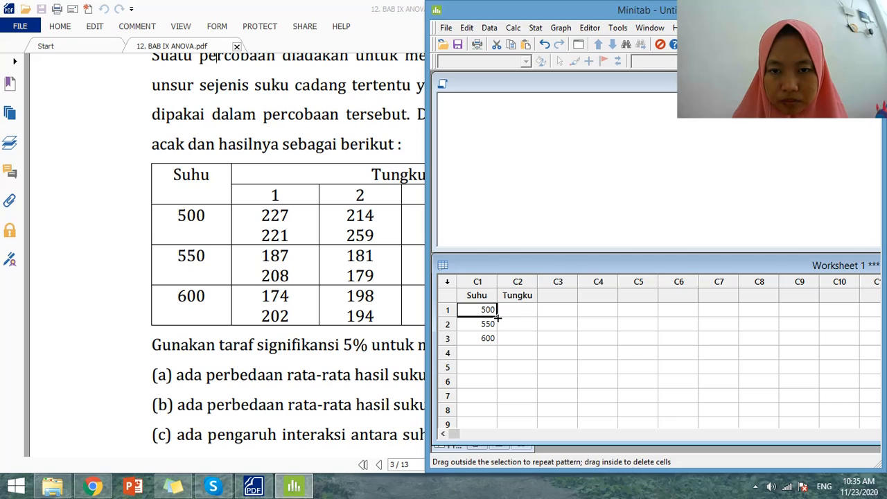
pyautogui.click(487, 323)
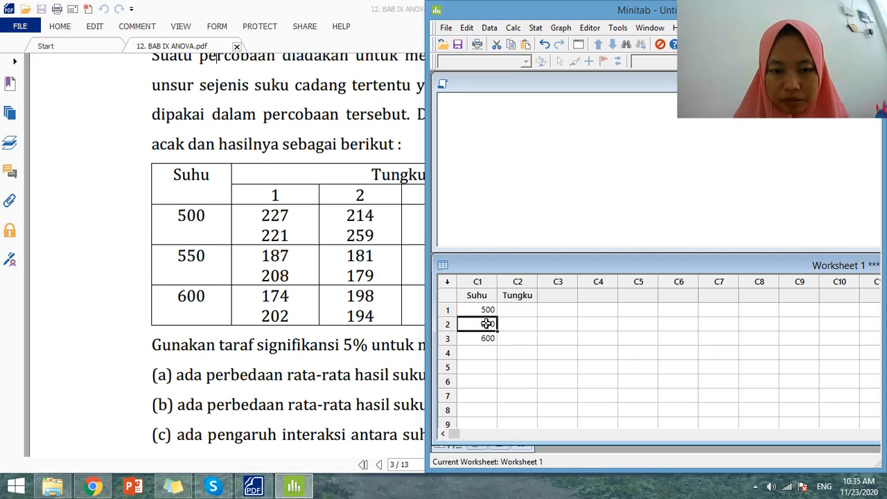
pyautogui.write('550')
pyautogui.press('Return')
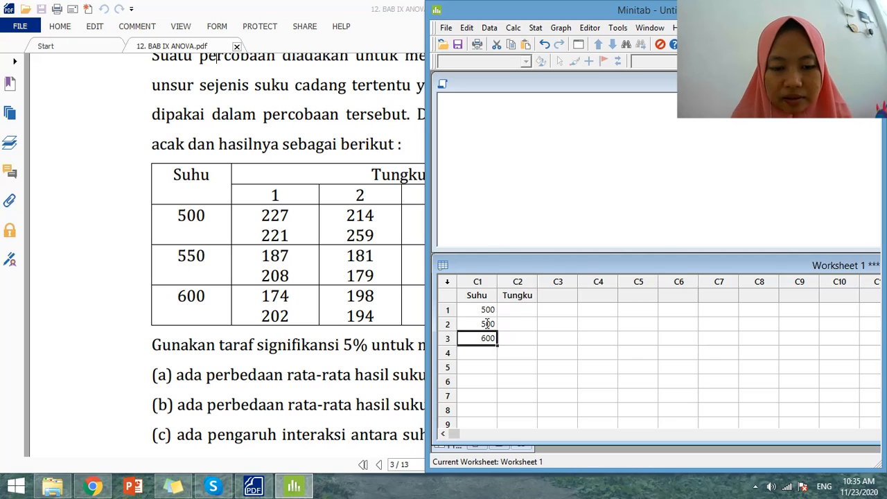
pyautogui.write('500')
pyautogui.press('Tab')
# Enter 1 and 2 in rows 1 and 2 of the Tungku column
pyautogui.press('Up')
pyautogui.press('Up')
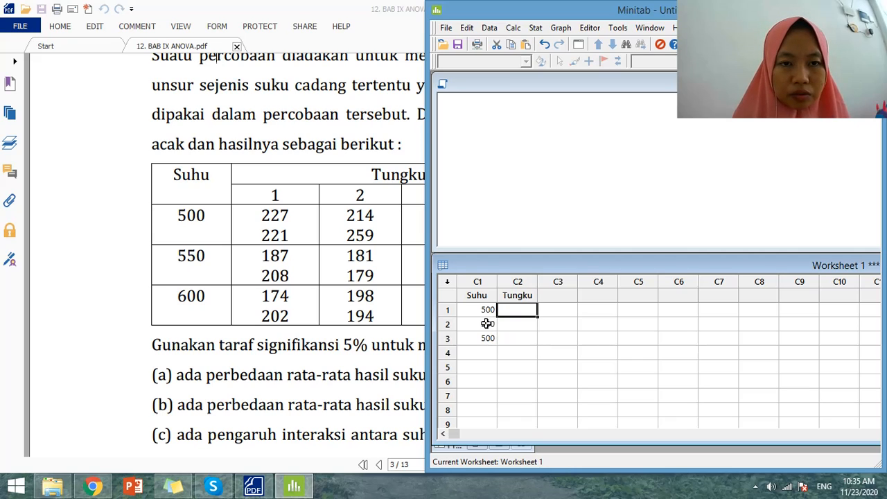
pyautogui.write('1')
pyautogui.press('Return')
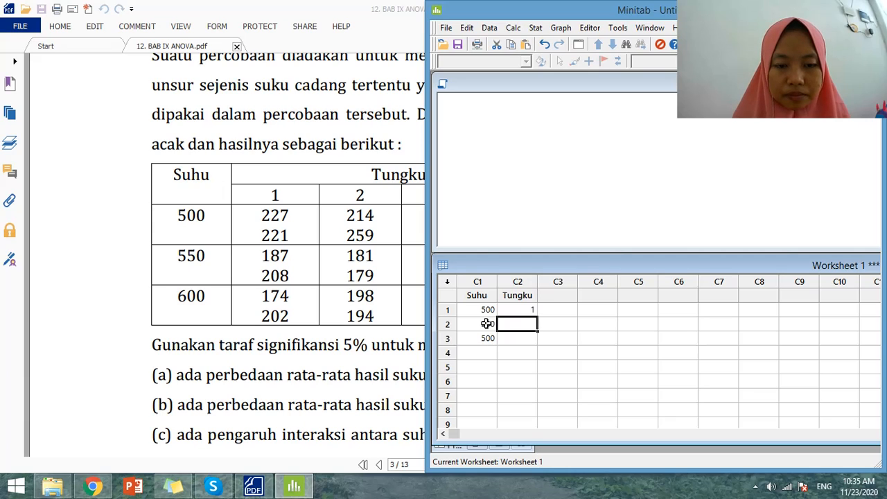
pyautogui.write('2')
pyautogui.press('Return')
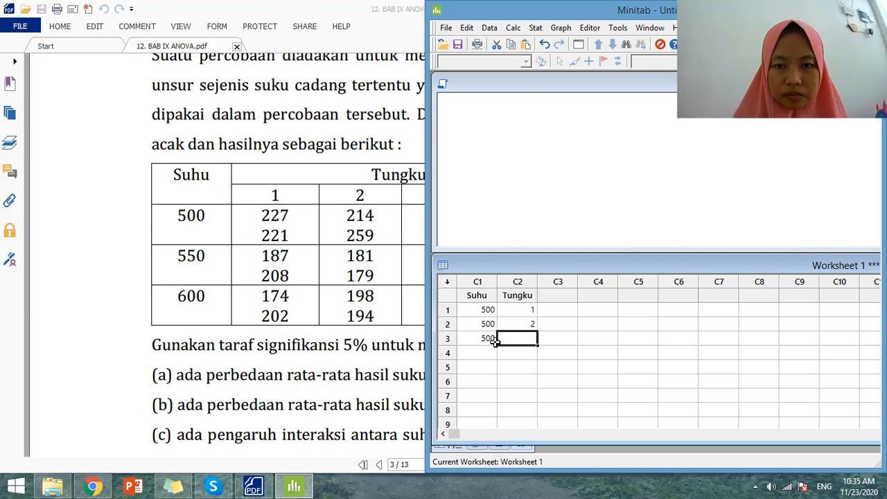
# Set row 2 of the Tungku column to 1 and rows 3 and 4 to 2
pyautogui.click(489, 340)
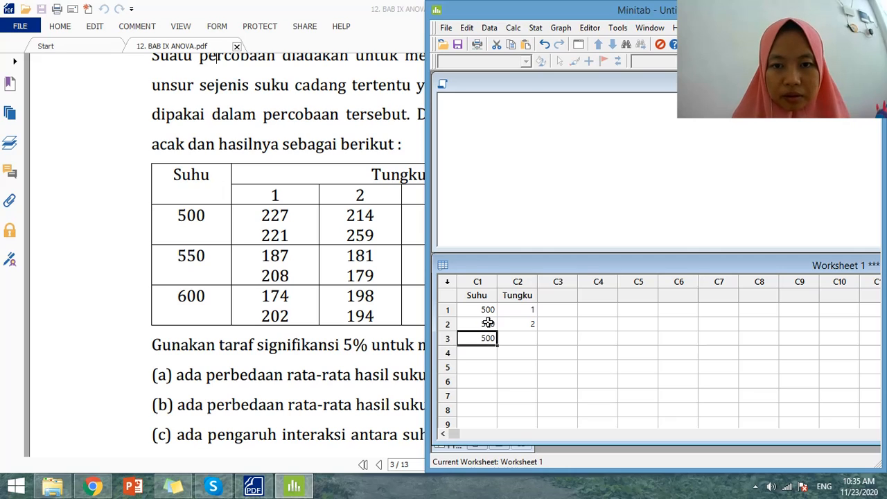
pyautogui.click(487, 324)
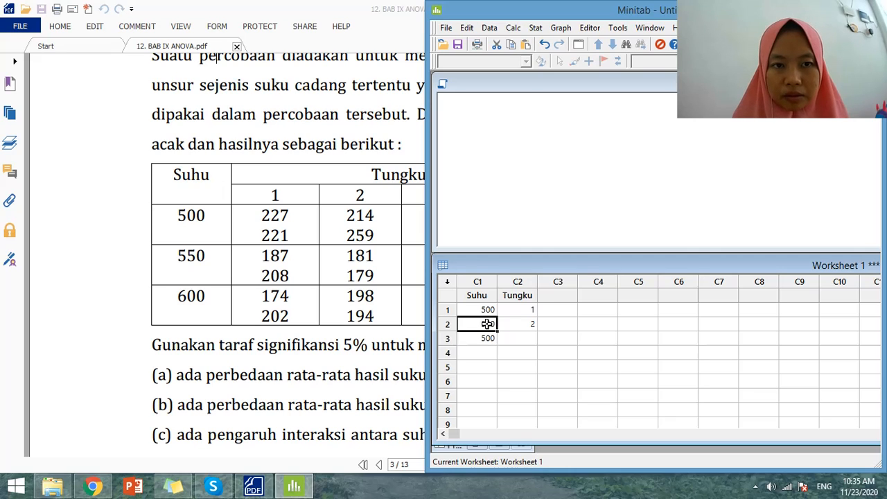
pyautogui.click(528, 324)
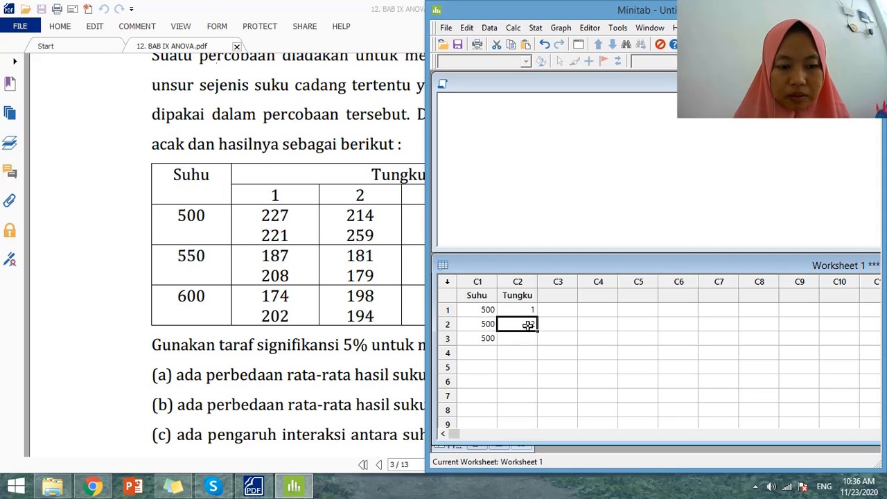
pyautogui.write('1')
pyautogui.press('Return')
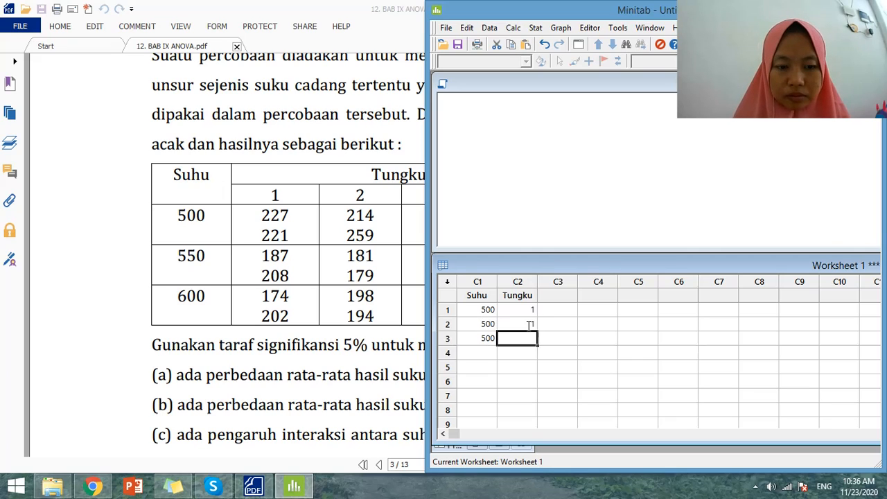
pyautogui.write('2')
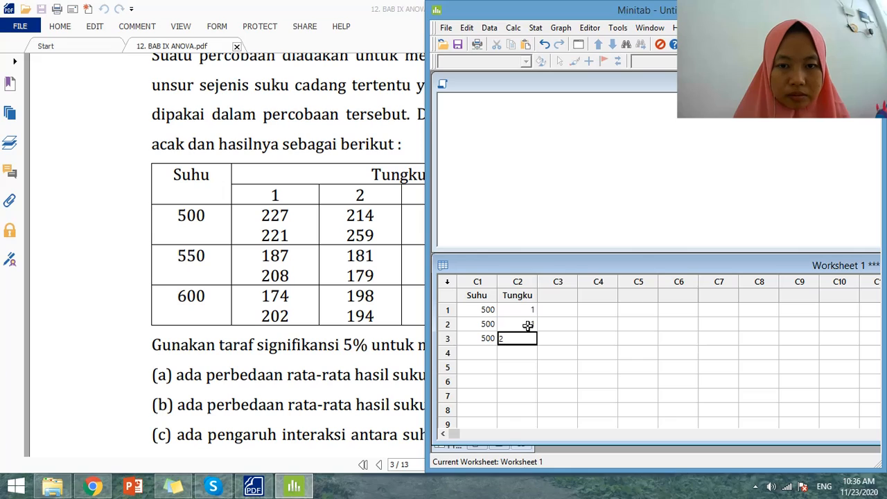
pyautogui.press('Return')
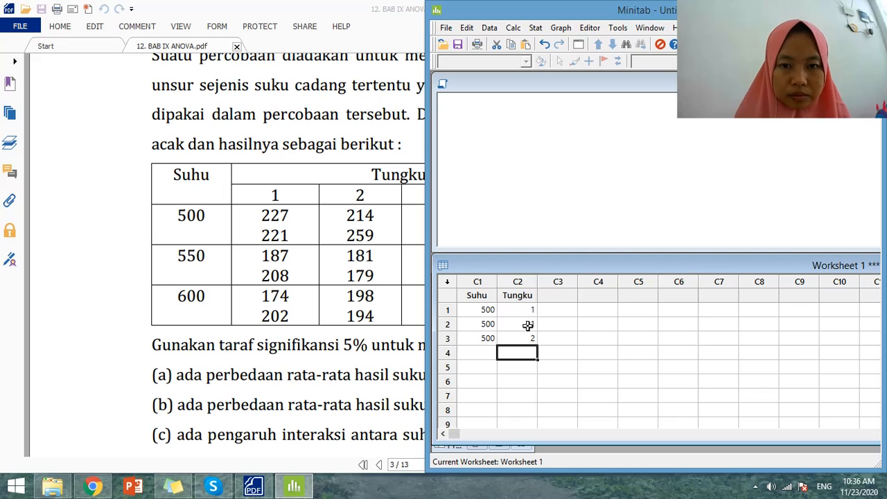
pyautogui.write('2')
pyautogui.press('Return')
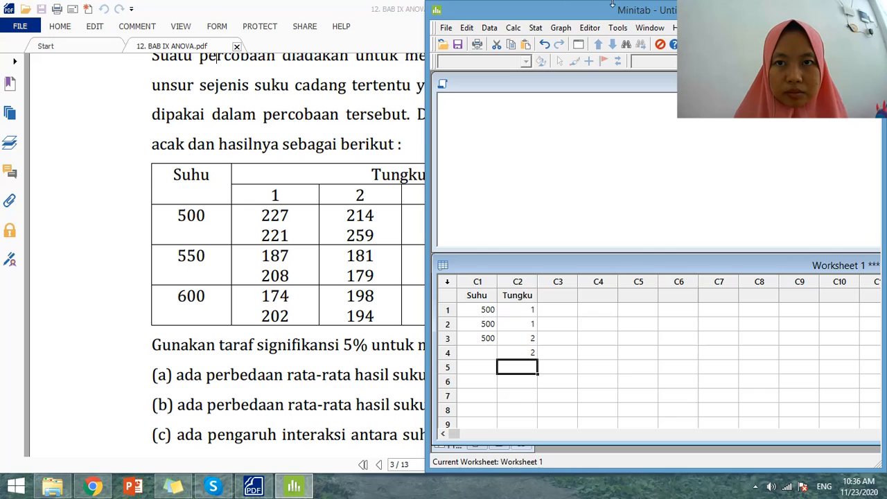
# Move the Minitab window aside to uncover more of the PDF table, and enter 3 in rows 5 and 6 of the Tungku column
pyautogui.moveTo(616, 14); pyautogui.dragTo(727, 39)
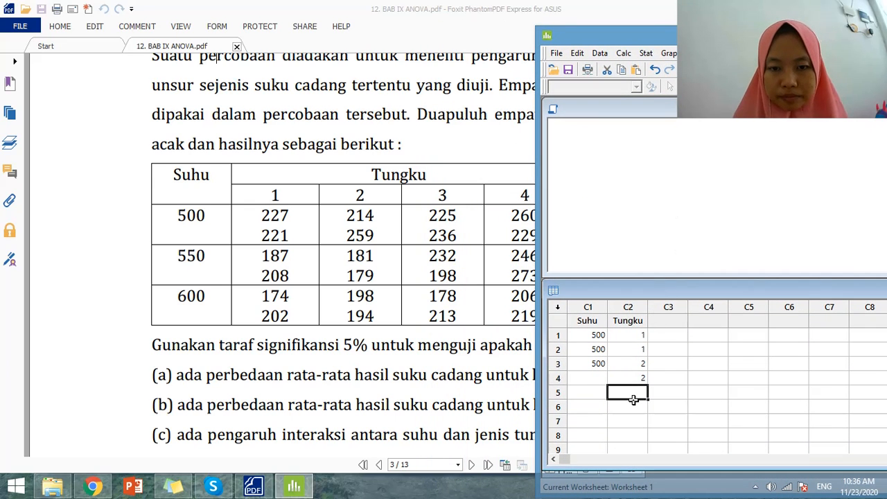
pyautogui.write('3')
pyautogui.press('Return')
pyautogui.write('3')
pyautogui.press('Return')
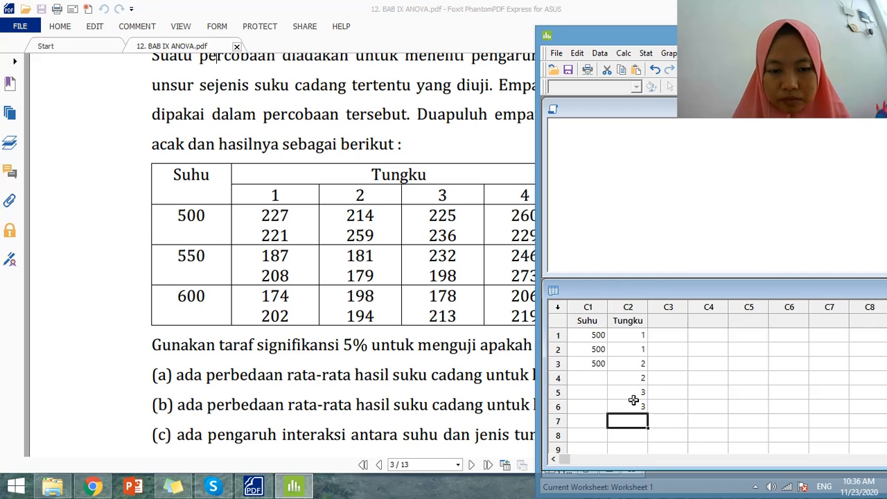
# Enter 4 in rows 7 and 8 of the Tungku column, and check the full data table in the PDF
pyautogui.write('4')
pyautogui.press('Return')
pyautogui.write('4')
pyautogui.press('Return')
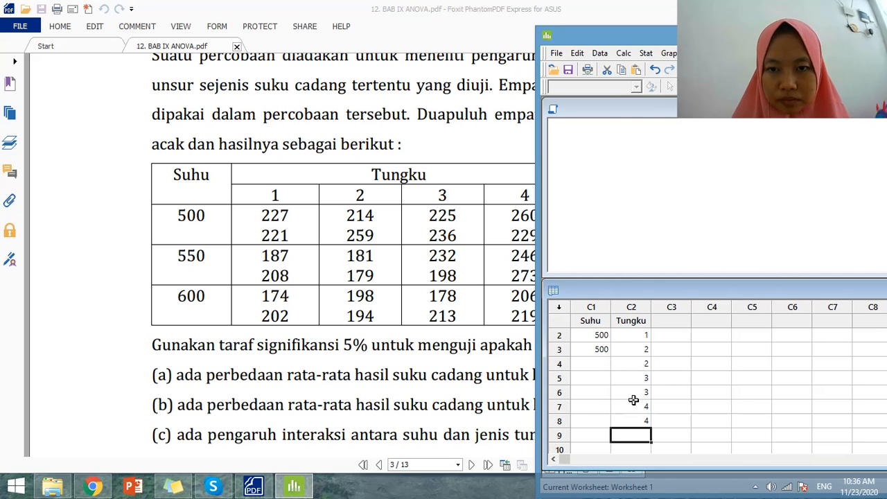
pyautogui.click(504, 256)
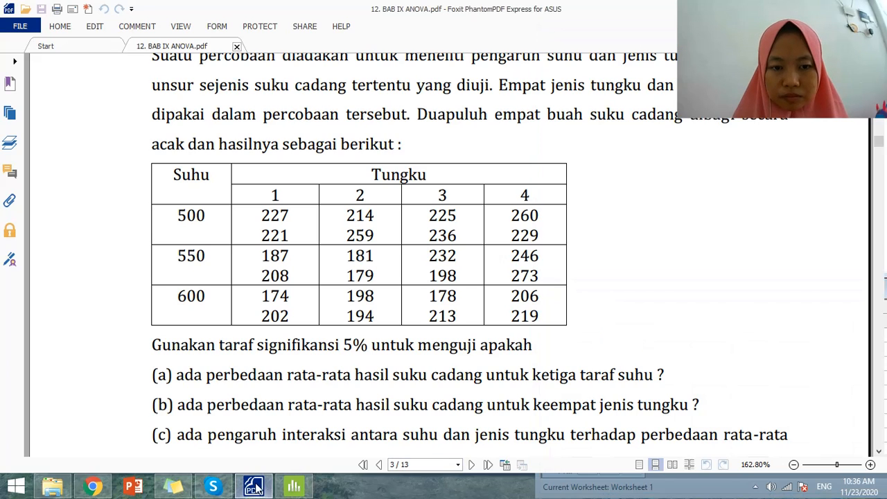
pyautogui.click(292, 487)
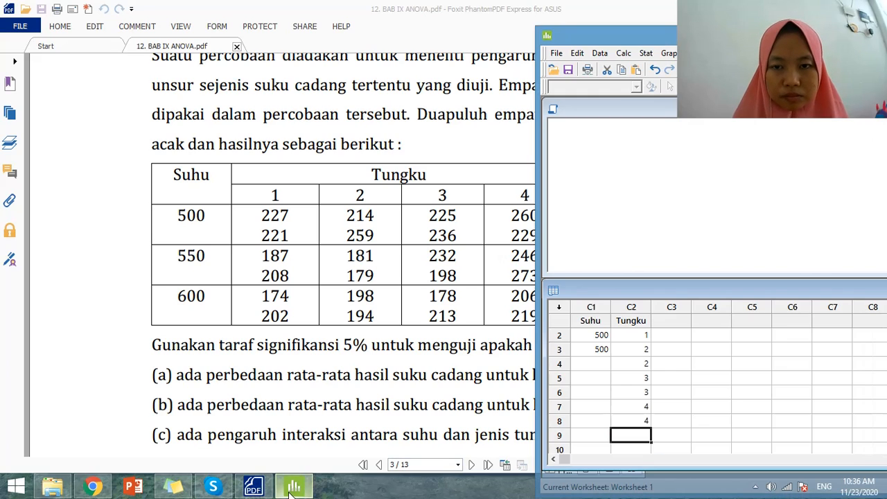
# Enter 500 in rows 4 to 8 of the Suhu column
pyautogui.click(599, 346)
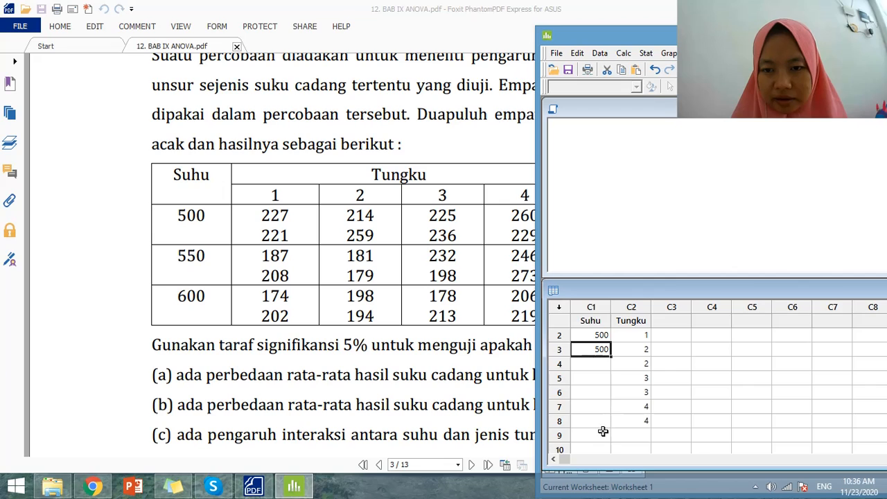
pyautogui.click(600, 364)
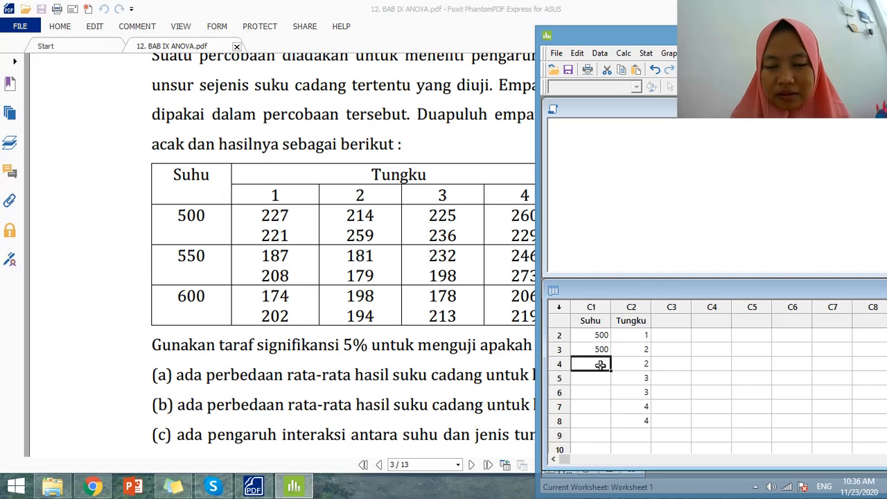
pyautogui.write('500')
pyautogui.press('Return')
pyautogui.write('500')
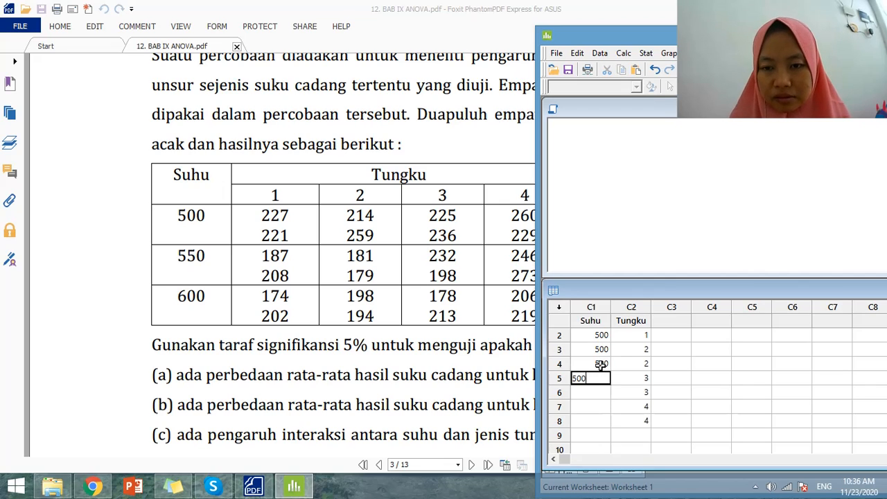
pyautogui.press('Return')
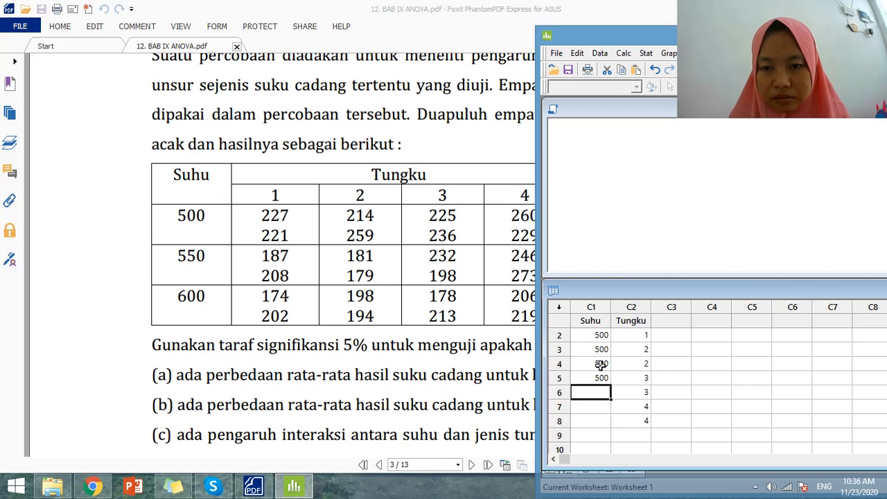
pyautogui.write('500')
pyautogui.press('Return')
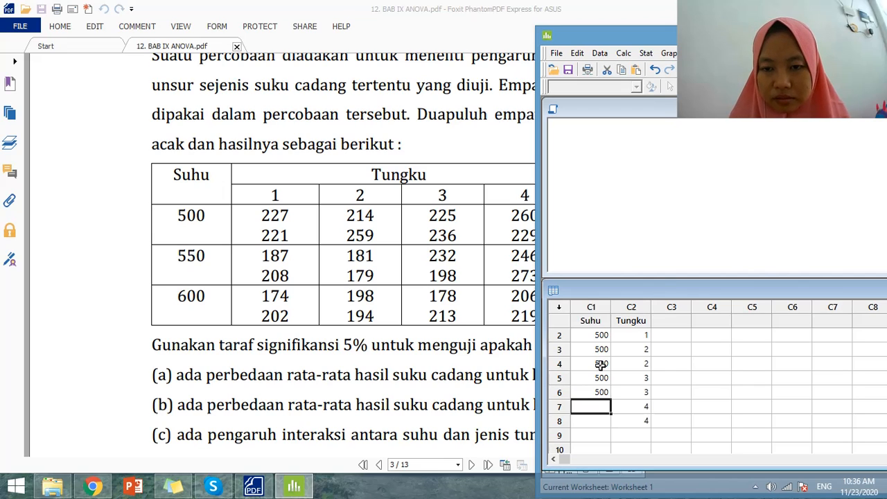
pyautogui.write('500')
pyautogui.press('Return')
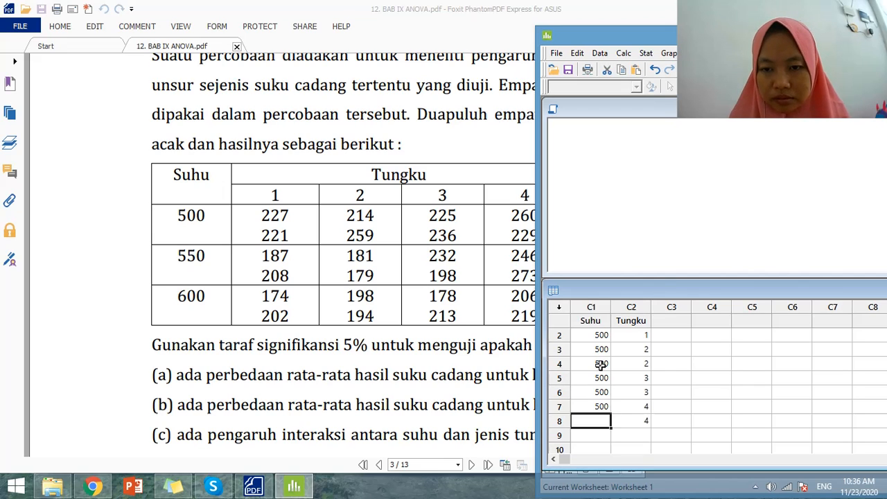
pyautogui.write('500')
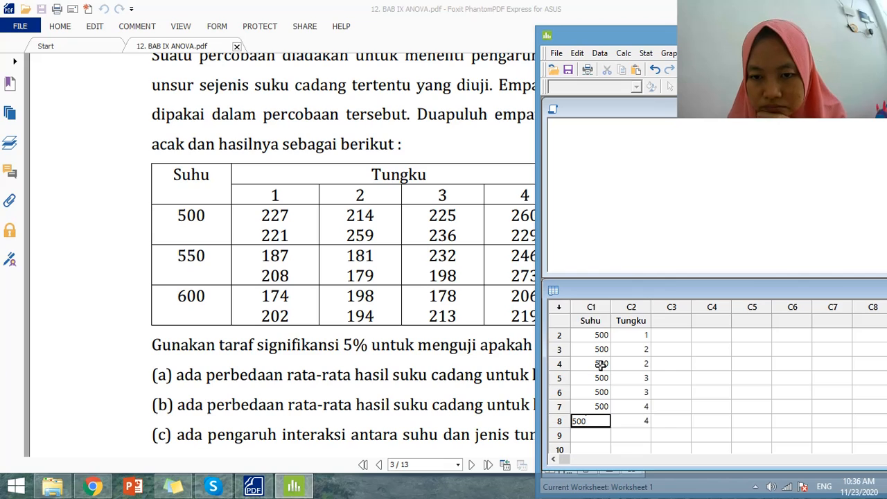
pyautogui.press('Up')
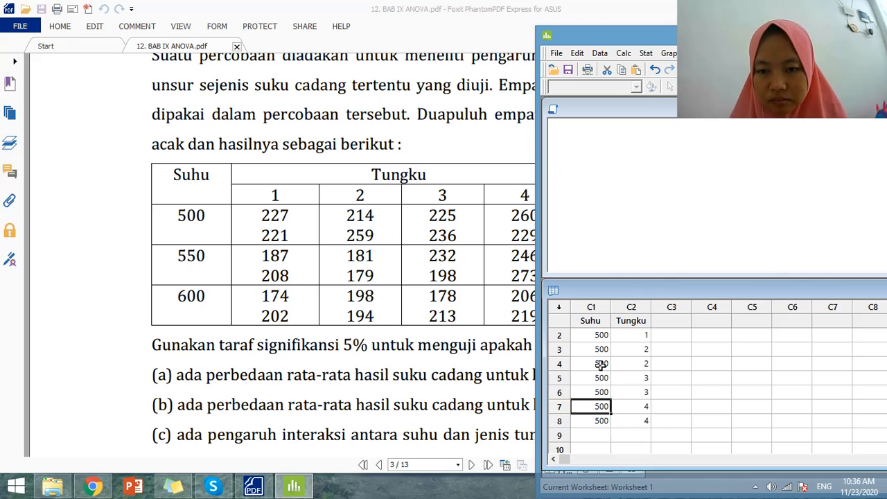
# Name column C3 Respon
pyautogui.click(675, 335)
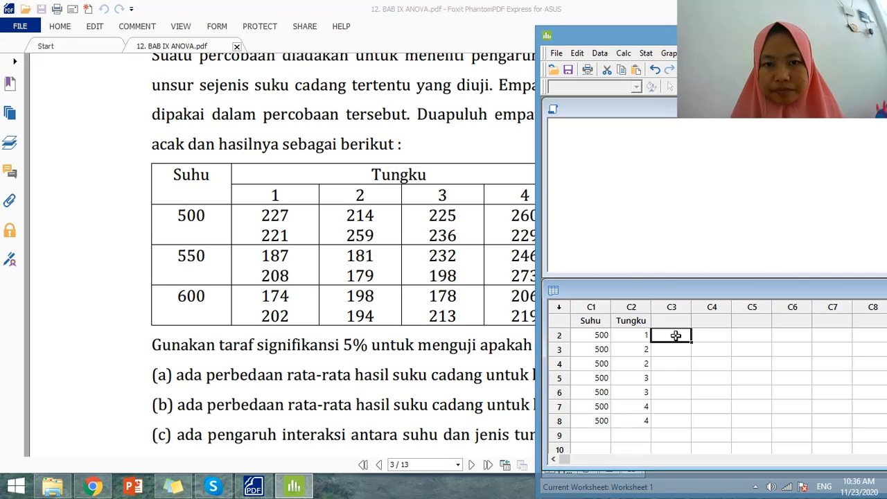
pyautogui.click(672, 320)
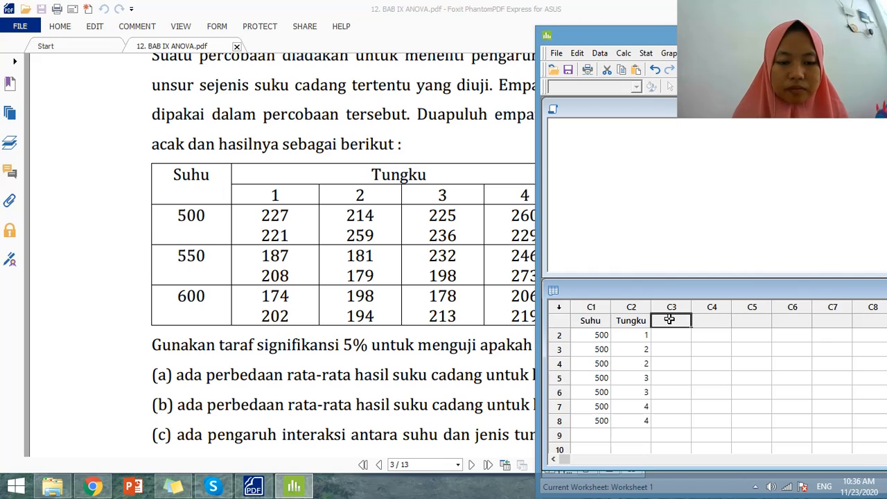
pyautogui.write('Respon')
pyautogui.press('Return')
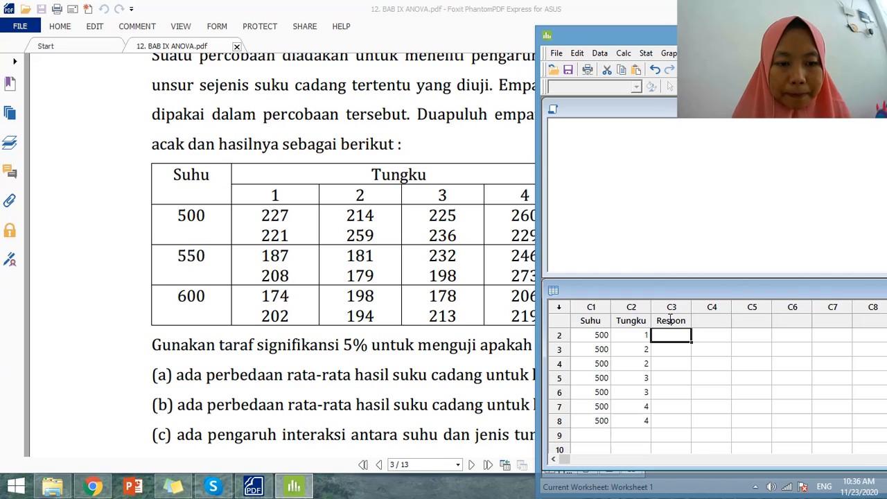
# Enter 227 and 221 in rows 1 and 2 of the Respon column
pyautogui.write('227')
pyautogui.press('Return')
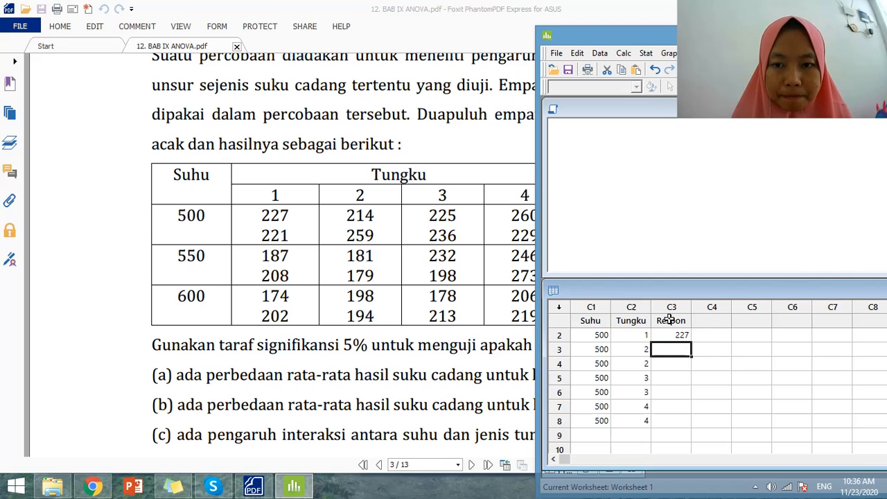
pyautogui.press('Up')
pyautogui.press('Up')
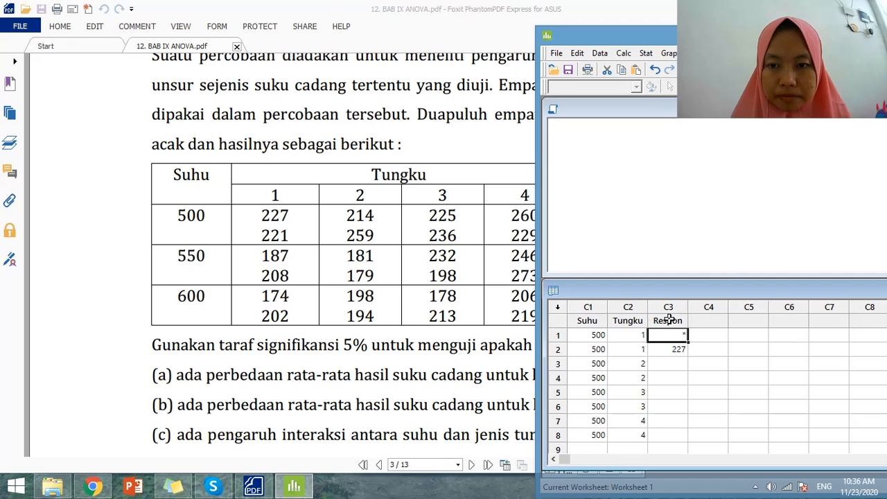
pyautogui.write('227')
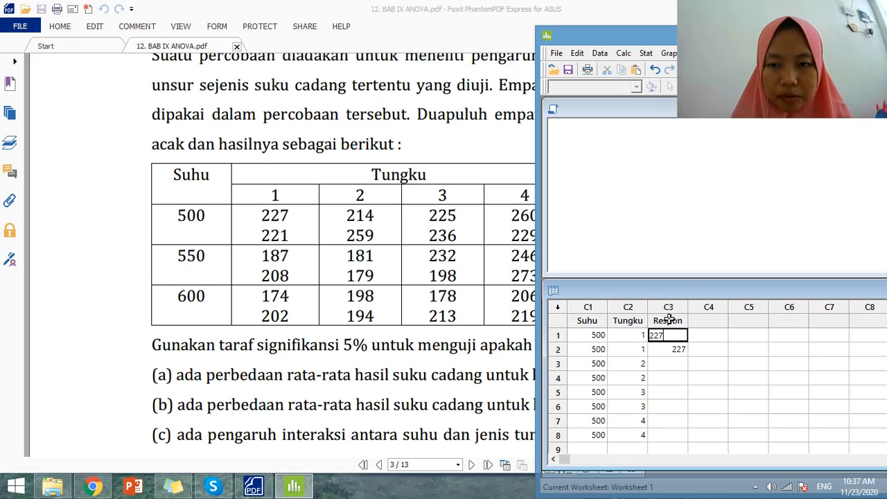
pyautogui.press('Return')
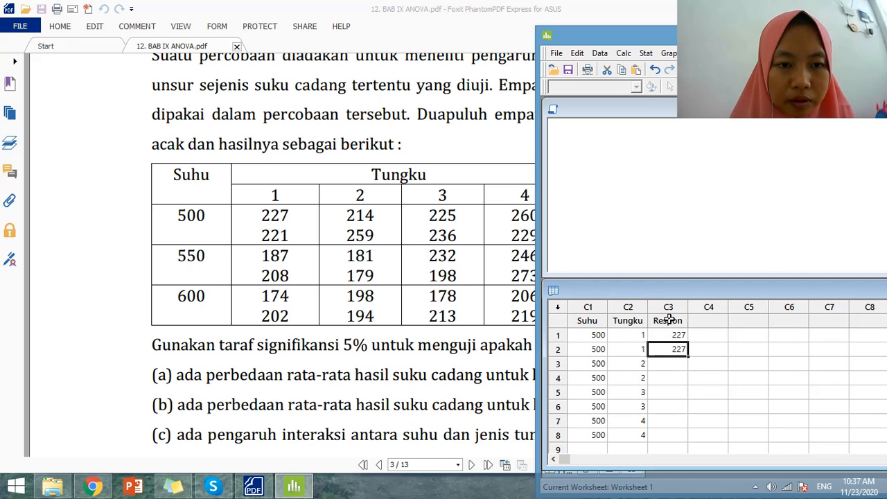
pyautogui.write('221')
pyautogui.press('Return')
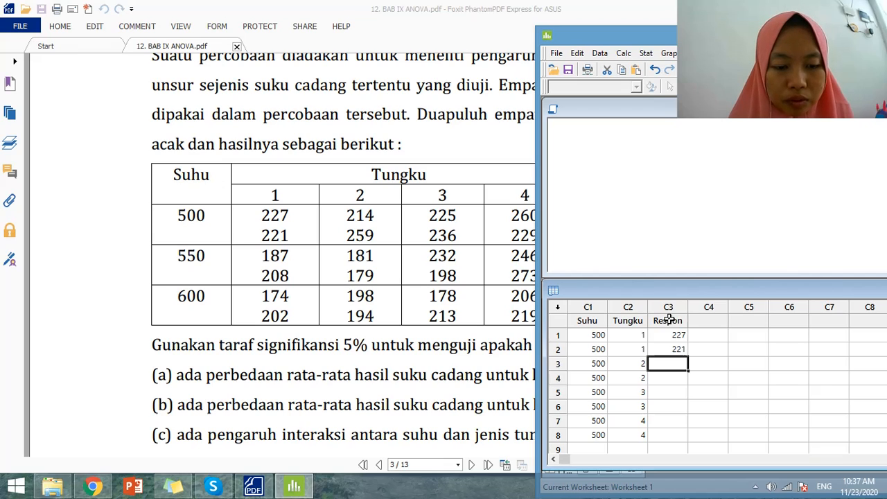
# Enter 214, 259, 225 and 236 in rows 3 to 6 of the Respon column
pyautogui.write('214')
pyautogui.press('Return')
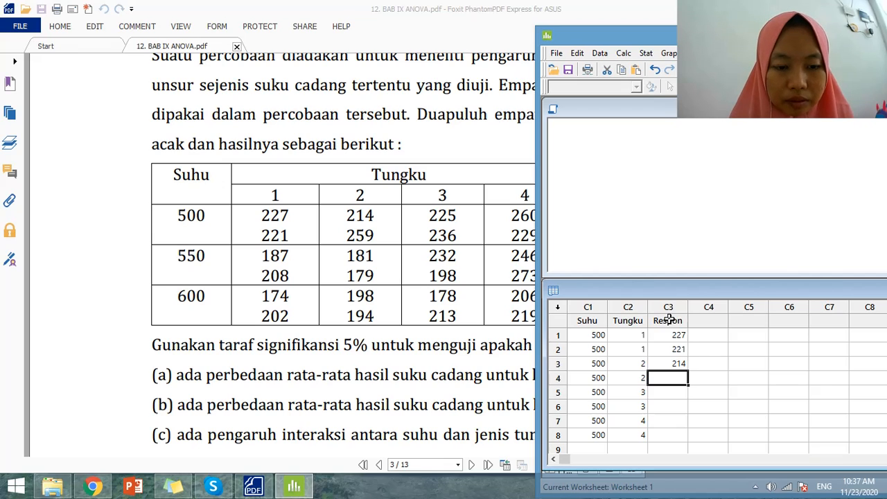
pyautogui.write('259')
pyautogui.press('Return')
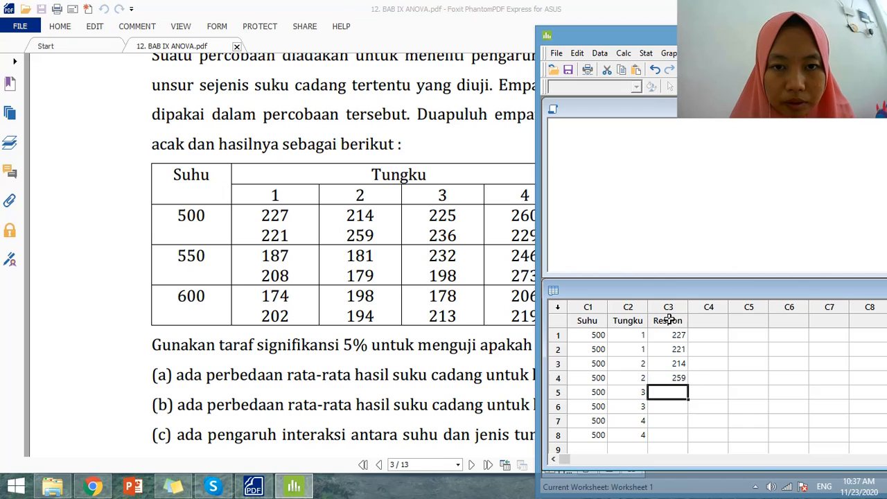
pyautogui.write('225')
pyautogui.press('Return')
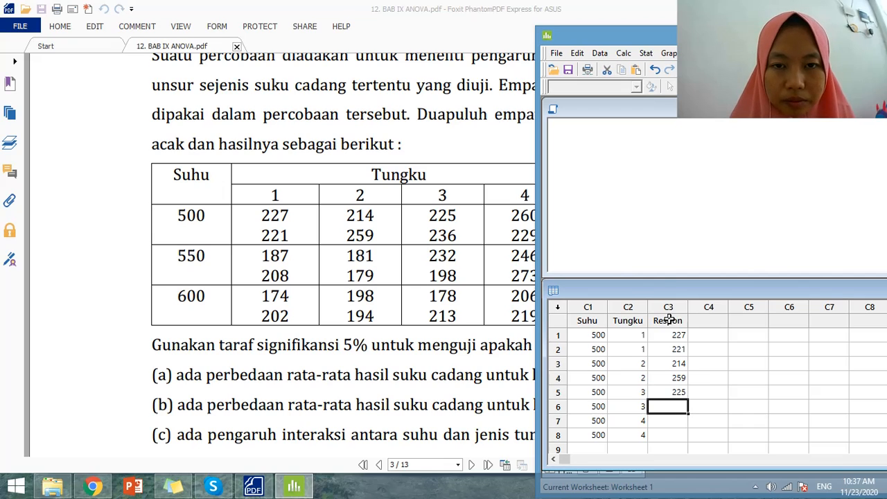
pyautogui.write('236')
pyautogui.press('Return')
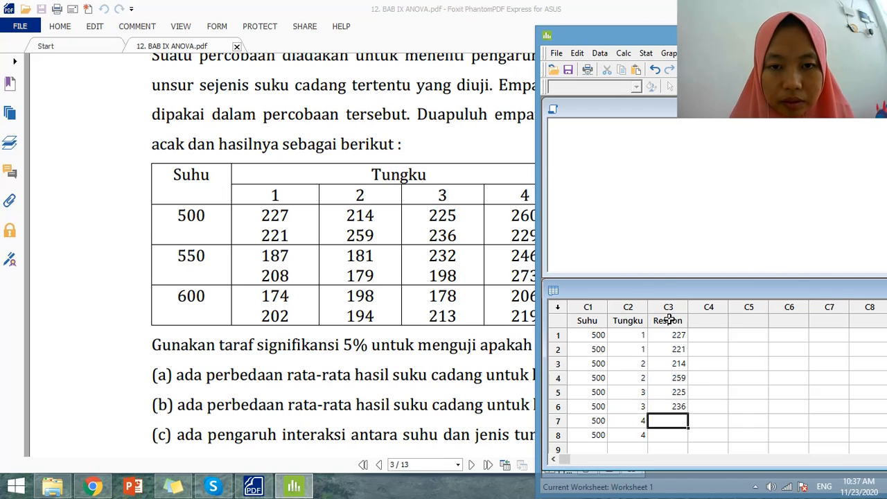
pyautogui.write('232')
pyautogui.press('Return')
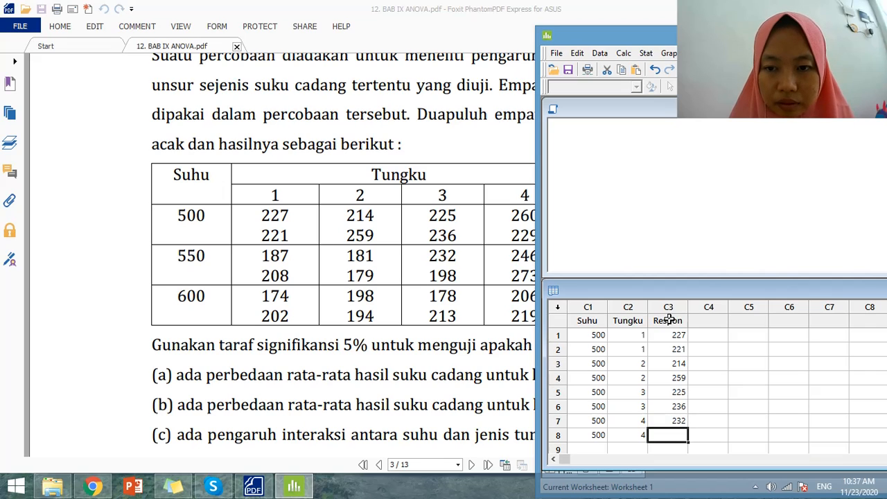
pyautogui.press('Up')
pyautogui.press('Delete')
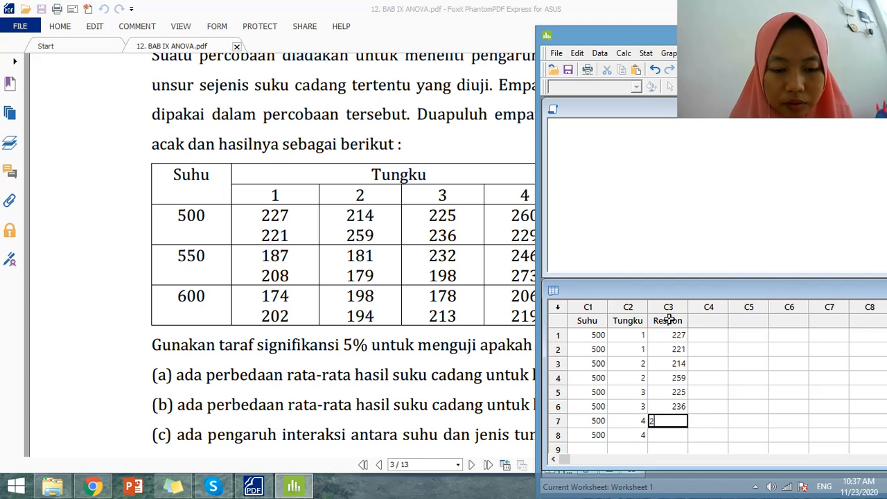
# Enter 260 and 229 in rows 7 and 8 of the Respon column
pyautogui.write('260')
pyautogui.press('Return')
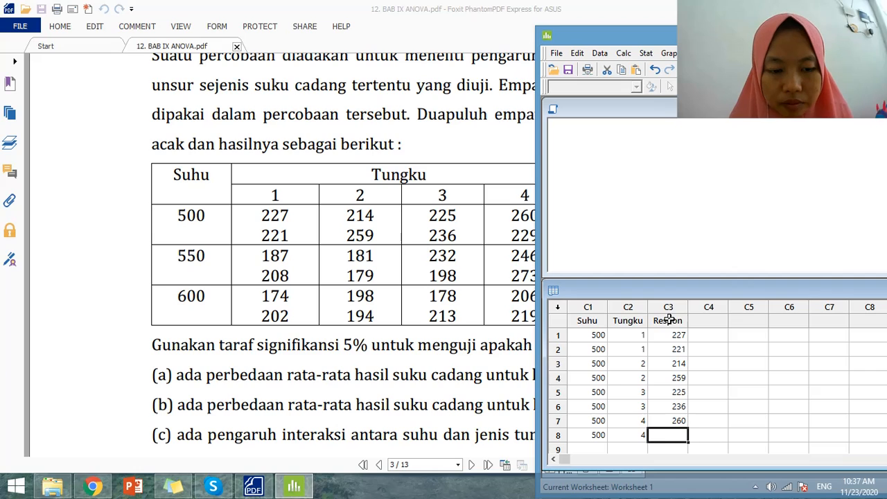
pyautogui.write('229')
pyautogui.press('Return')
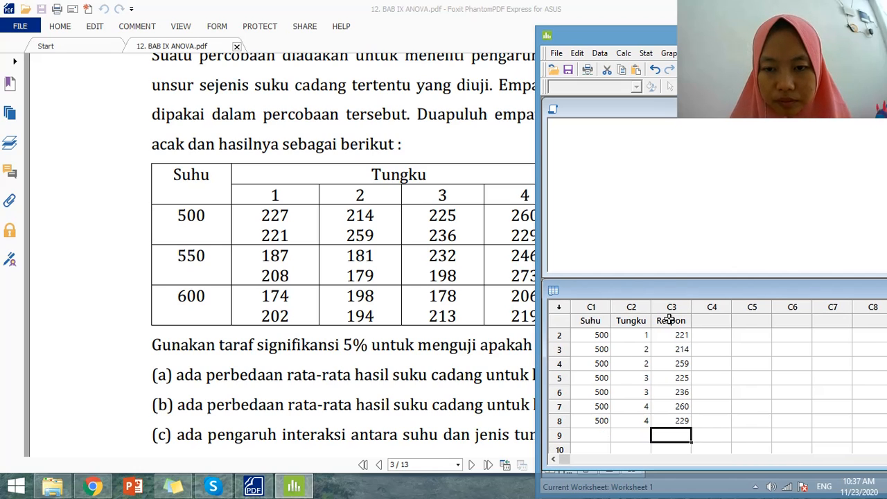
pyautogui.press('Left')
pyautogui.press('Left')
pyautogui.press('Up')
pyautogui.press('Up')
pyautogui.press('Up')
pyautogui.press('Up')
pyautogui.press('Up')
pyautogui.press('Up')
pyautogui.press('Up')
pyautogui.press('Up')
pyautogui.press('Up')
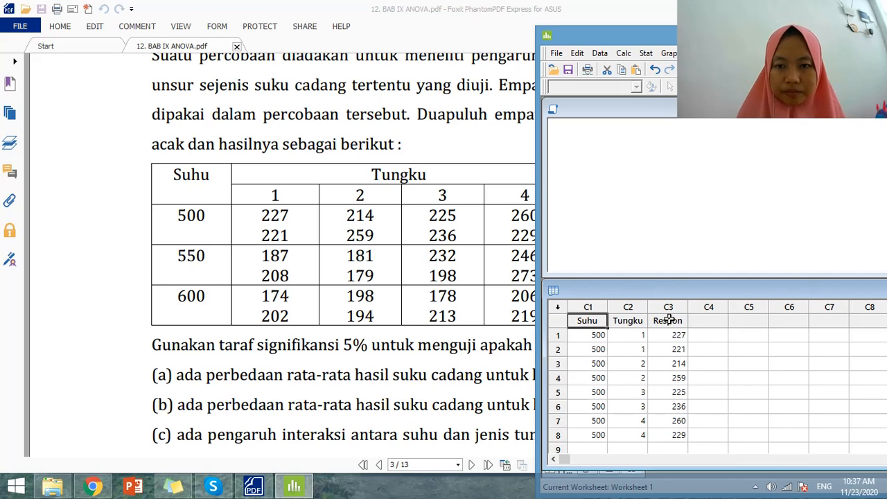
pyautogui.moveTo(626, 335); pyautogui.dragTo(623, 434)
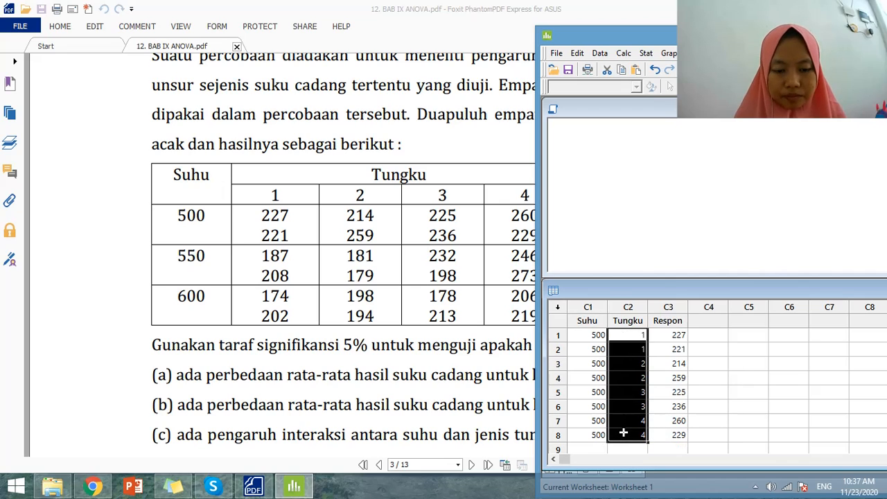
# Select the Tungku column from row 8 up to and including its name cell
pyautogui.press('Down')
pyautogui.press('Down')
pyautogui.press('Down')
pyautogui.press('Down')
pyautogui.press('Down')
pyautogui.press('Down')
pyautogui.press('Down')
pyautogui.press('Down')
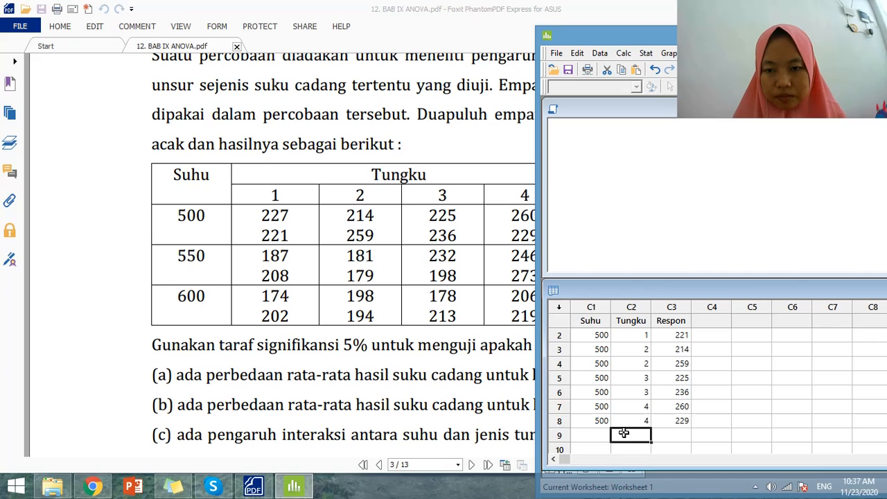
pyautogui.press('Up')
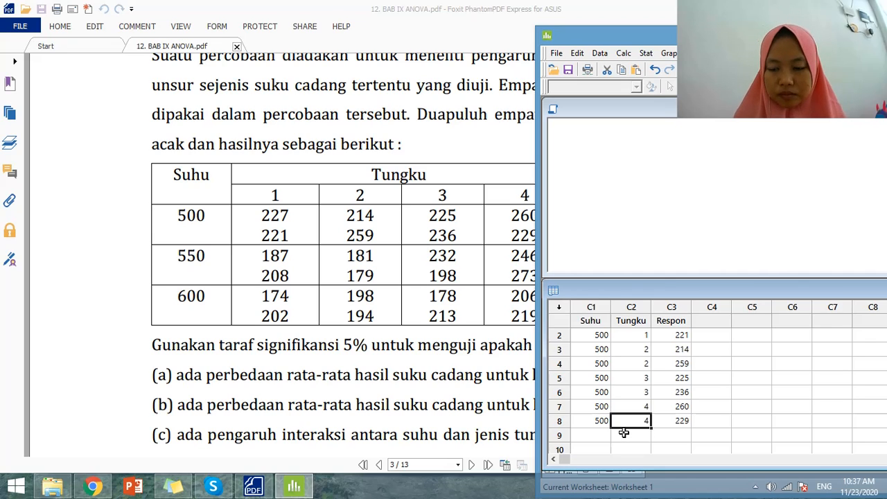
pyautogui.hotkey('shift', 'Up')
pyautogui.hotkey('shift', 'Up')
pyautogui.hotkey('shift', 'Up')
pyautogui.hotkey('shift', 'Up')
pyautogui.hotkey('shift', 'Up')
pyautogui.hotkey('shift', 'Up')
pyautogui.hotkey('shift', 'Up')
pyautogui.hotkey('shift', 'Up')
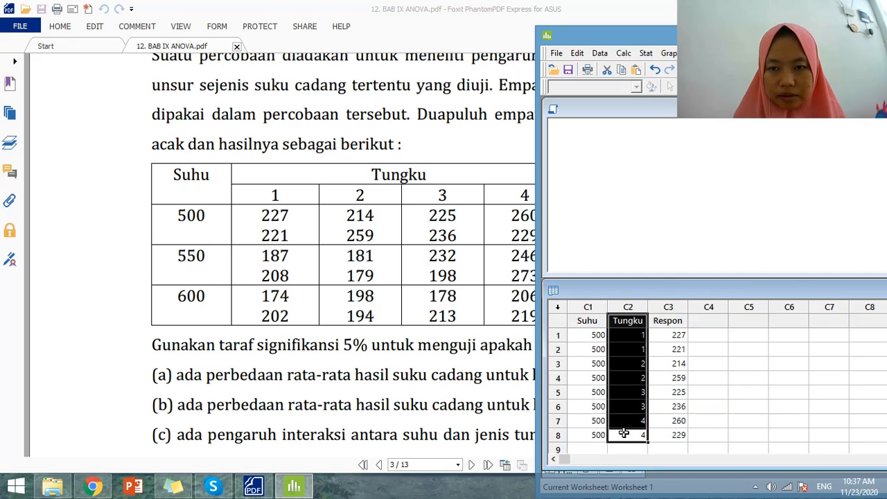
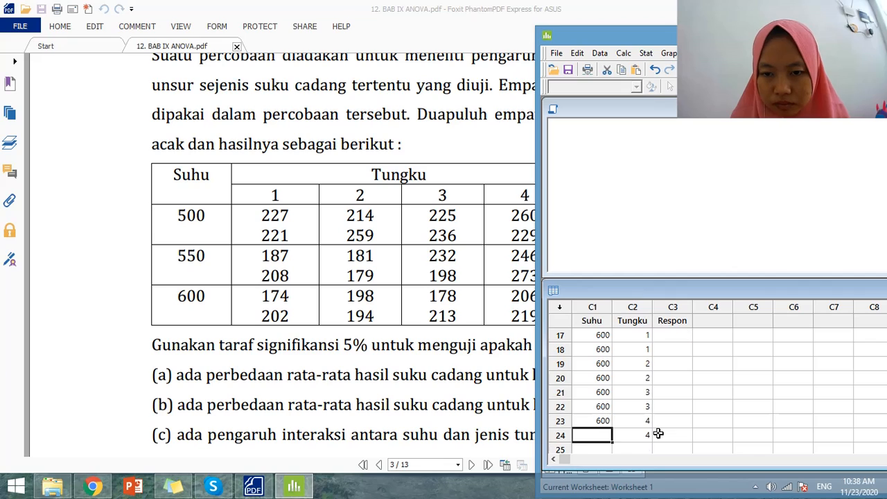
# Enter 600 in row 24 of the Suhu column
pyautogui.write('600')
pyautogui.press('Return')
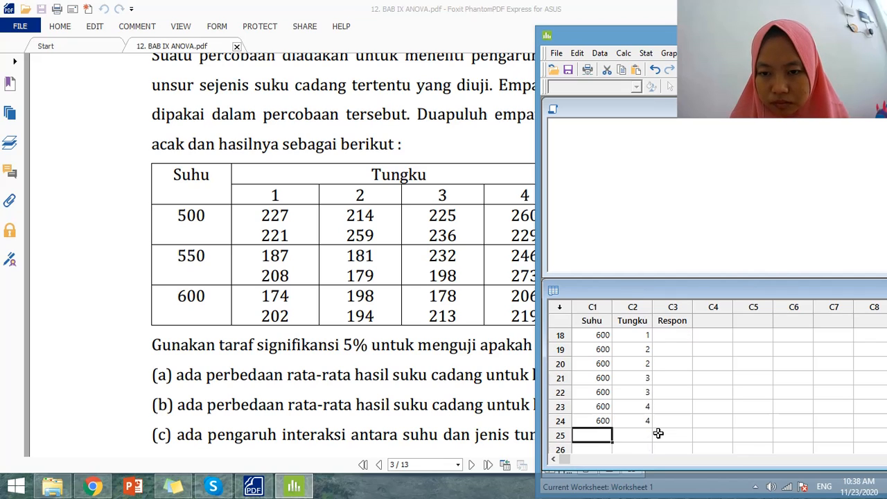
# Enter 174 and 202 in rows 17 and 18 of the Respon column
pyautogui.click(658, 433)
pyautogui.press('Up')
pyautogui.press('Up')
pyautogui.press('Up')
pyautogui.press('Up')
pyautogui.press('Up')
pyautogui.press('Up')
pyautogui.press('Up')
pyautogui.press('Up')
pyautogui.press('Up')
pyautogui.press('Up')
pyautogui.press('Up')
pyautogui.press('Up')
pyautogui.press('Down')
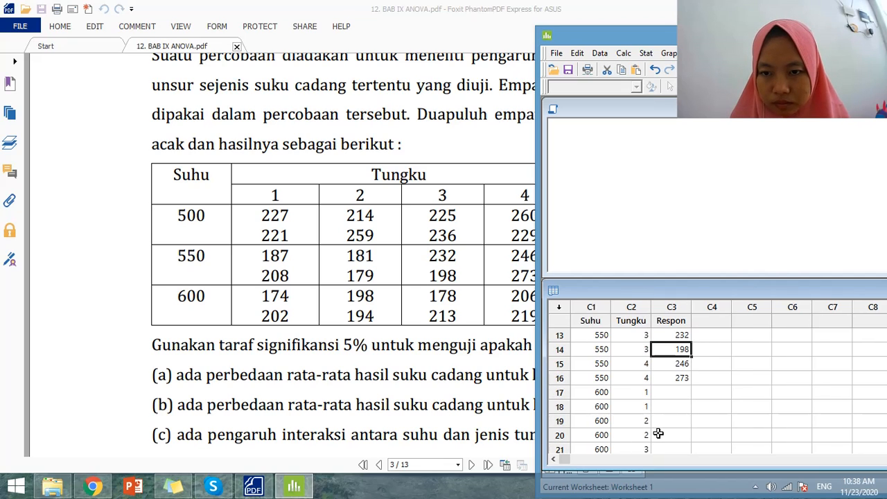
pyautogui.press('Down')
pyautogui.press('Down')
pyautogui.press('Down')
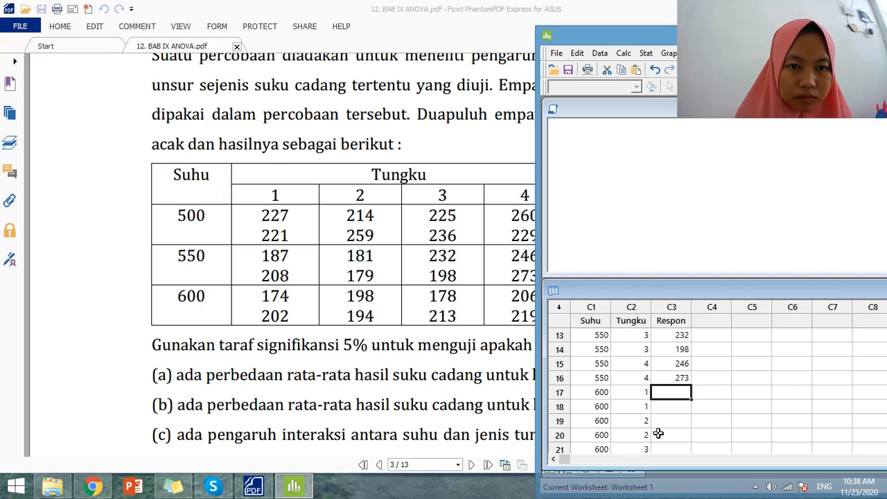
pyautogui.write('174')
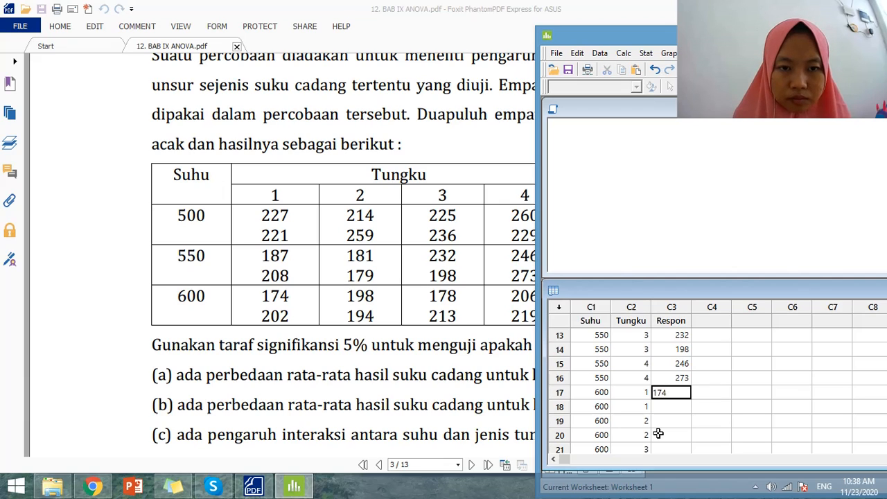
pyautogui.press('Return')
pyautogui.write('2')
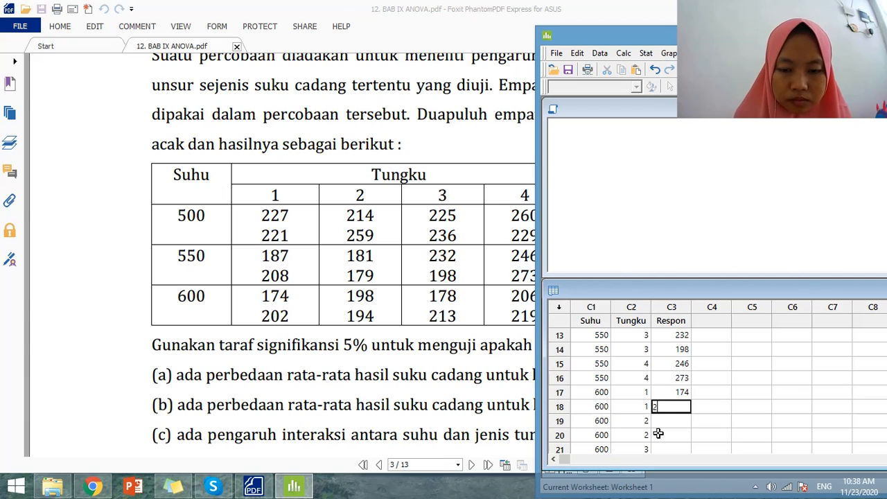
pyautogui.write('02')
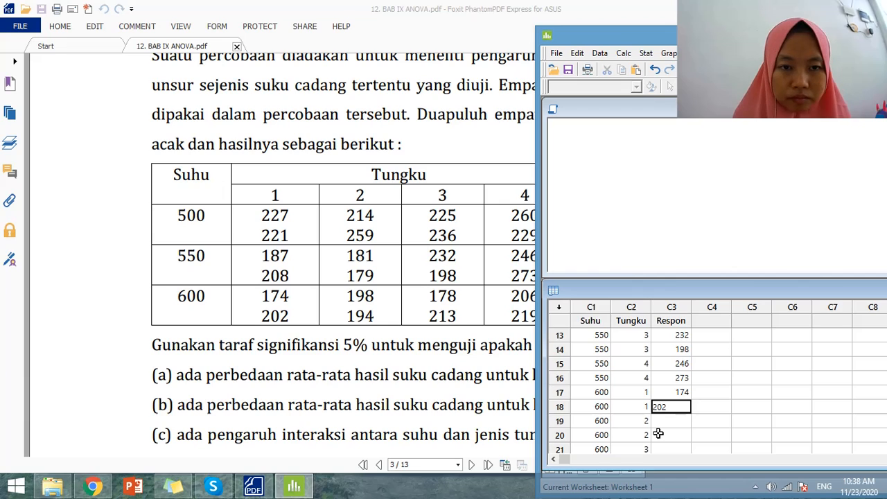
pyautogui.press('Return')
# Enter 198, 194, 178 and 213 in rows 19 to 22 of the Respon column
pyautogui.write('198')
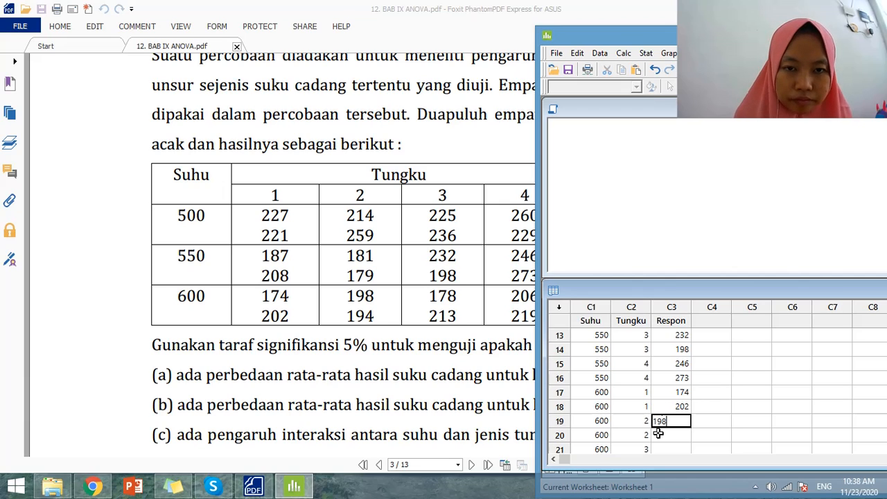
pyautogui.press('Return')
pyautogui.write('19')
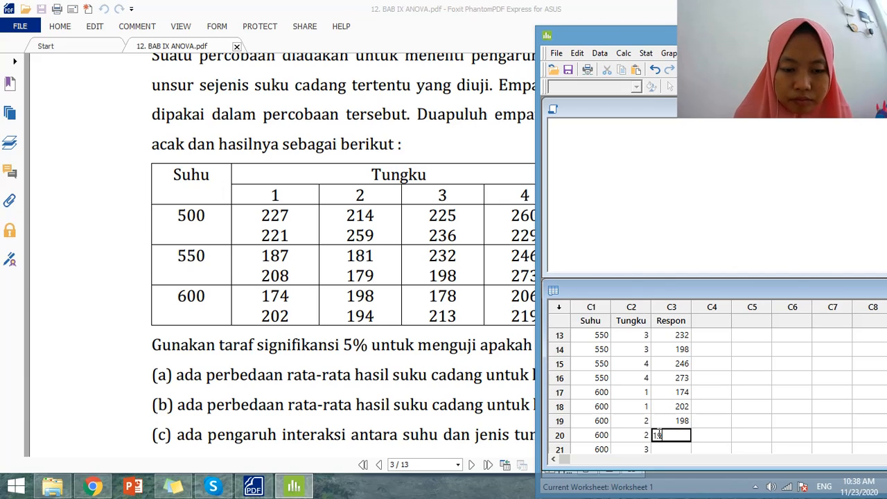
pyautogui.write('4')
pyautogui.press('Return')
pyautogui.write('178')
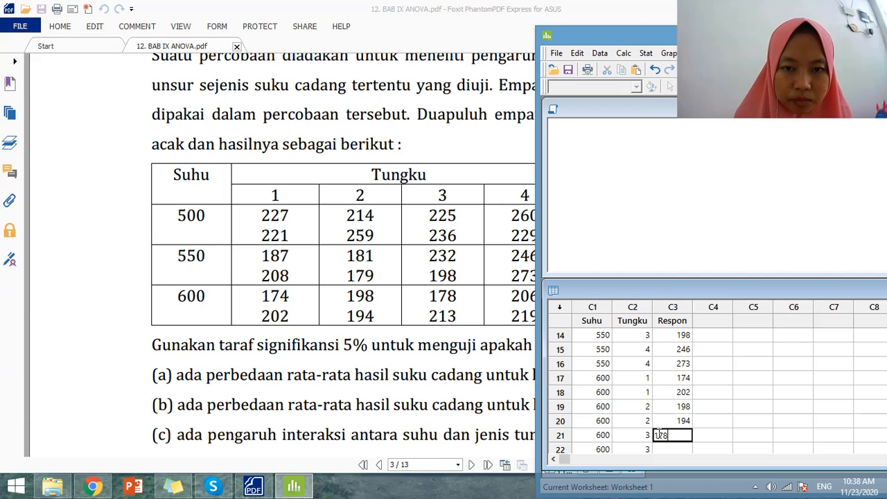
pyautogui.press('Return')
pyautogui.write('213')
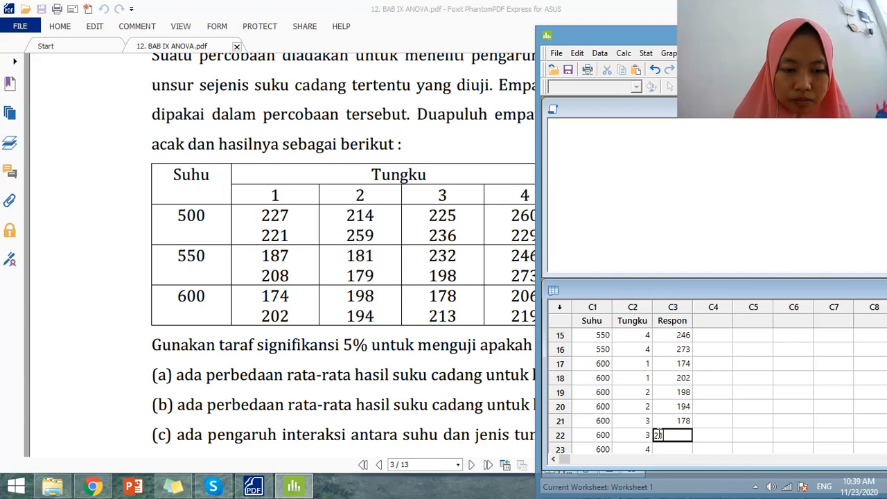
pyautogui.press('Return')
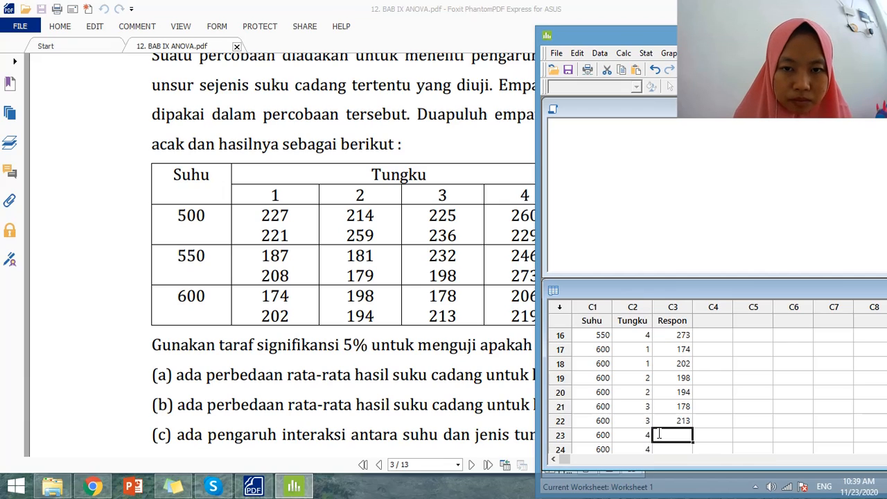
# Enter 206 and 219 in rows 23 and 24 of the Respon column
pyautogui.write('206')
pyautogui.press('Return')
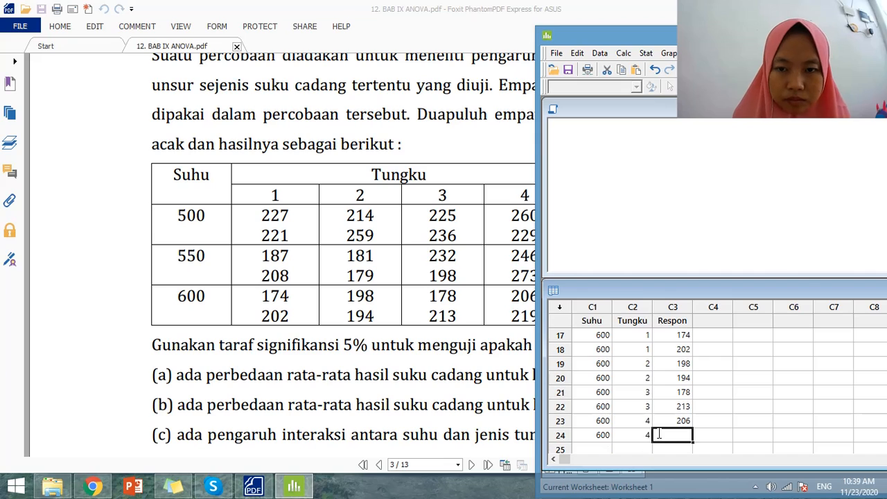
pyautogui.write('21')
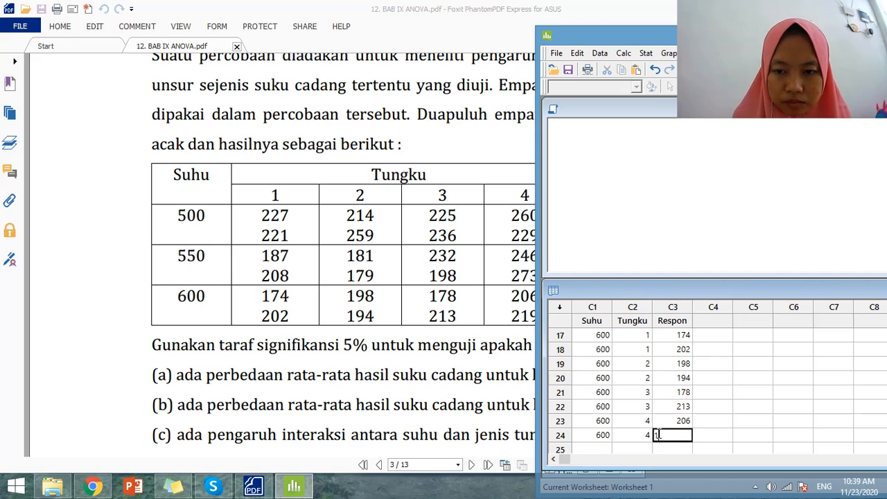
pyautogui.write('9')
pyautogui.press('Return')
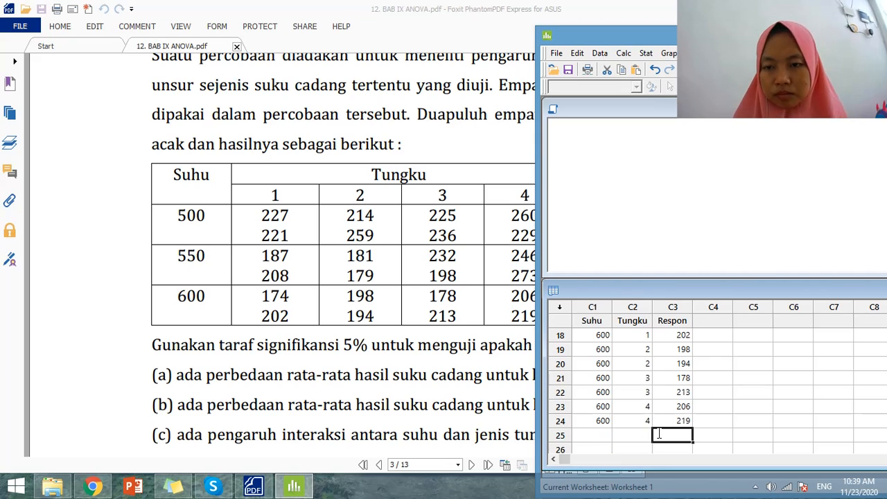
pyautogui.click(646, 54)
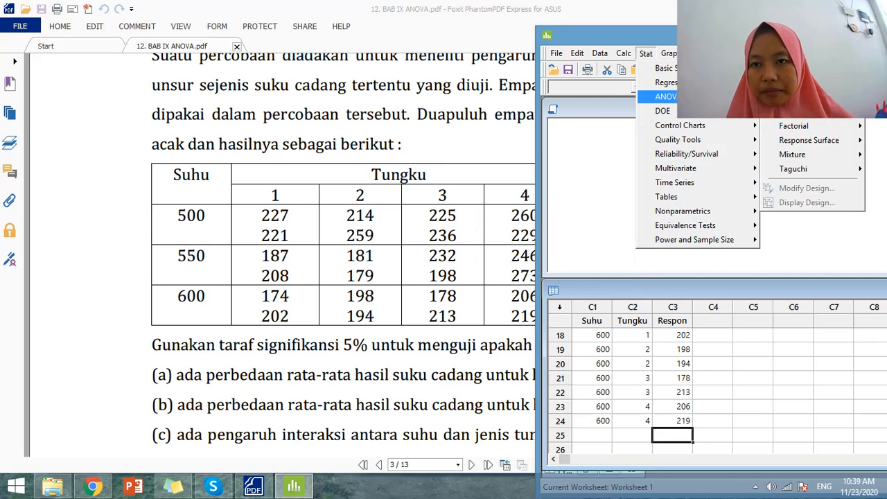
pyautogui.moveTo(662, 97)
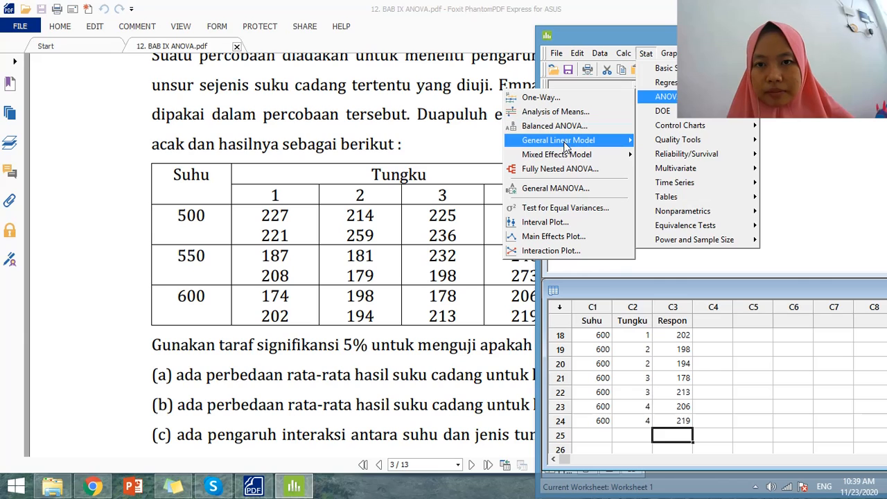
pyautogui.moveTo(568, 140)
pyautogui.click(670, 142)
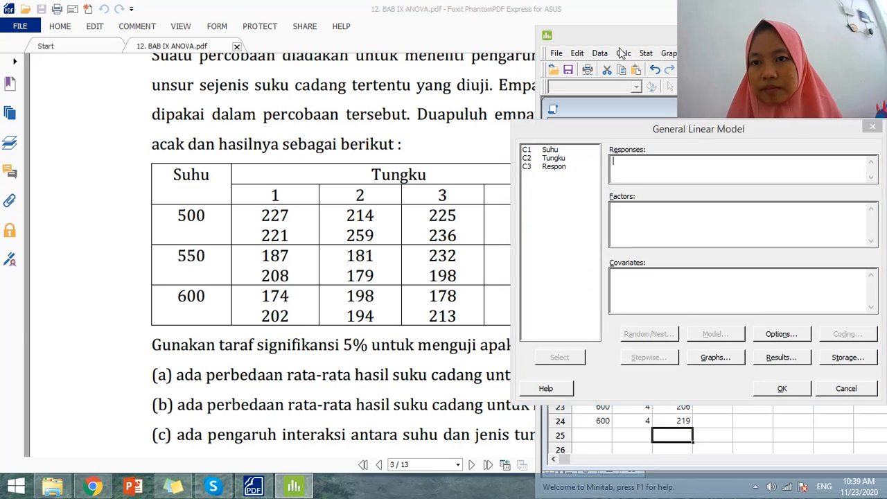
pyautogui.click(872, 128)
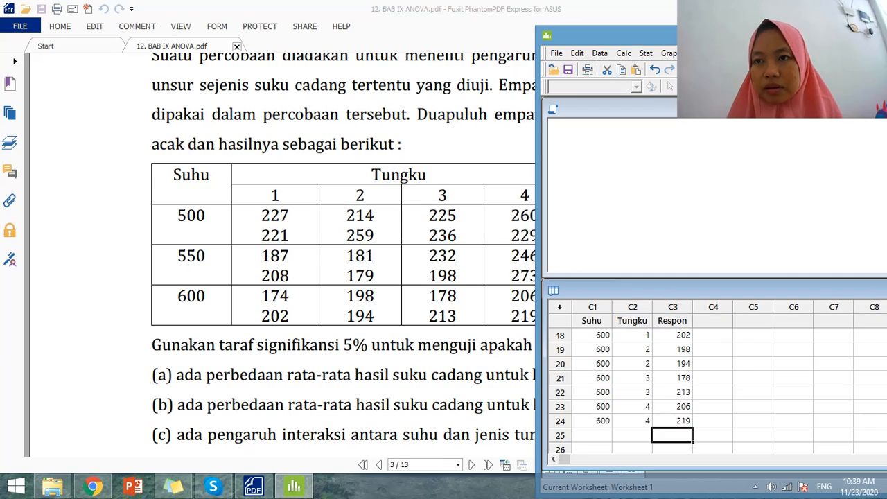
# Maximize the Minitab window and open the dialog for fitting an ANOVA General Linear Model
pyautogui.moveTo(868, 38); pyautogui.dragTo(629, 29)
pyautogui.click(714, 23)
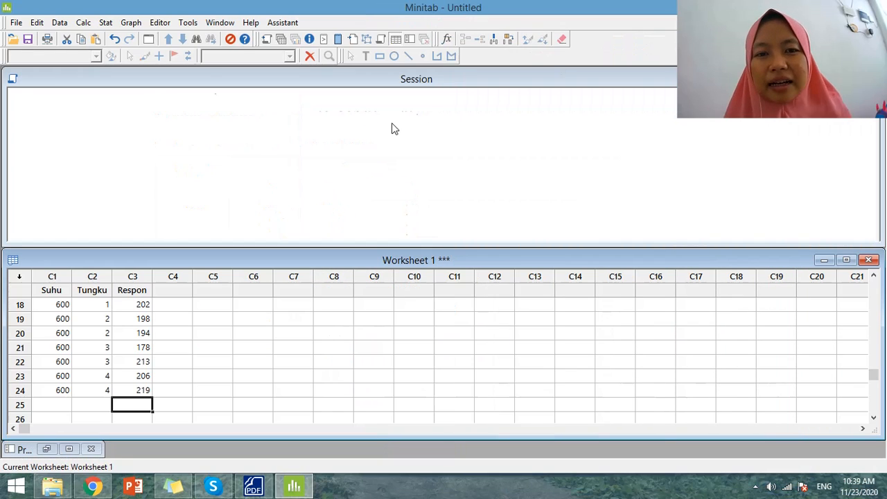
pyautogui.click(105, 22)
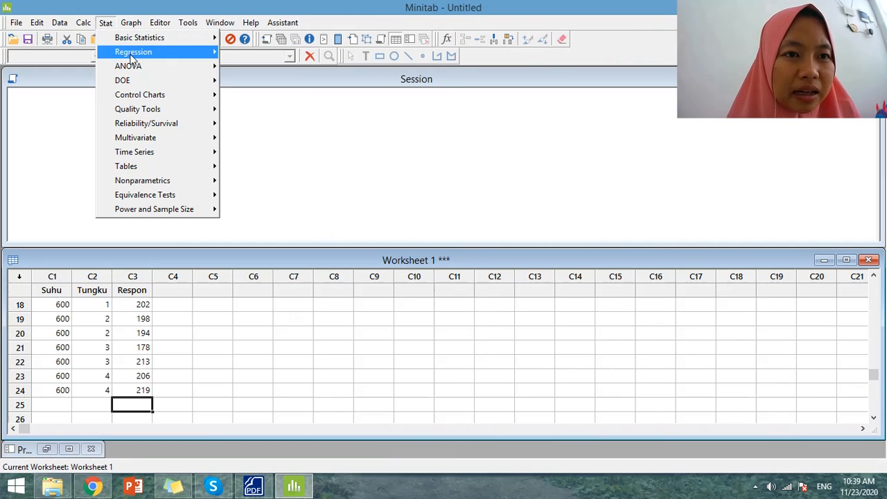
pyautogui.moveTo(156, 66)
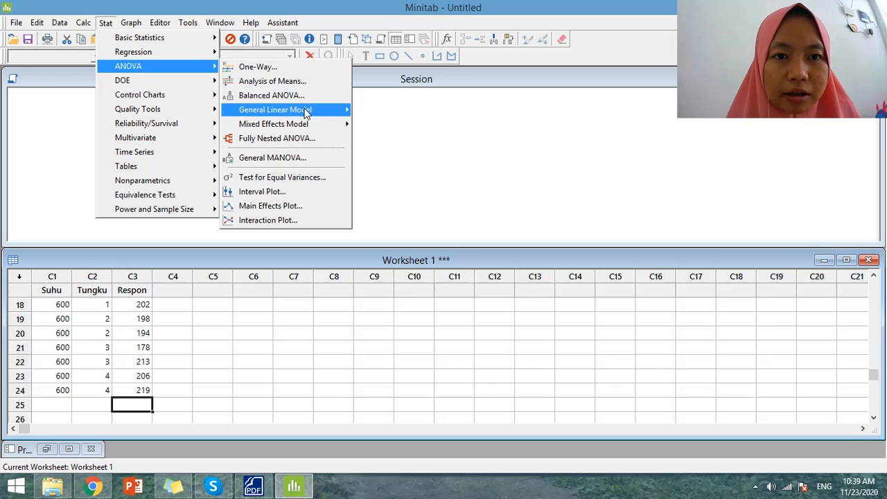
pyautogui.moveTo(306, 113)
pyautogui.click(382, 112)
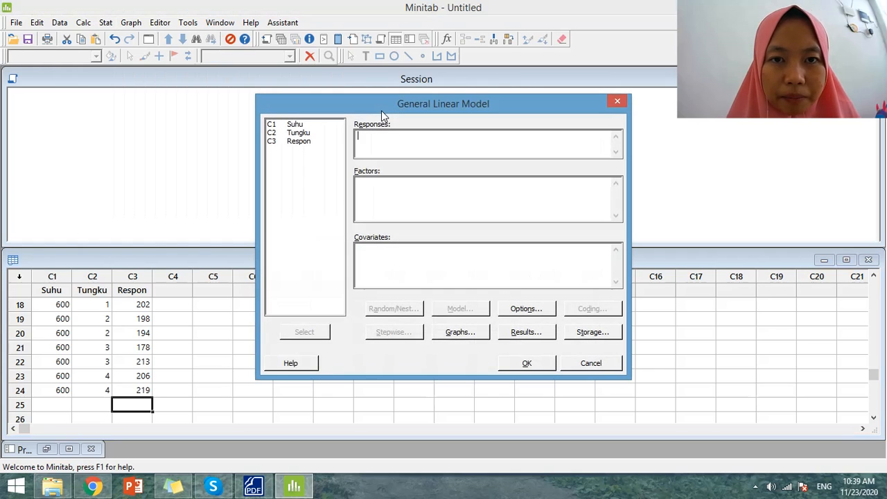
# Set Respon as the response and Suhu and Tungku as the factors of the General Linear Model
pyautogui.doubleClick(295, 142)
pyautogui.click(366, 182)
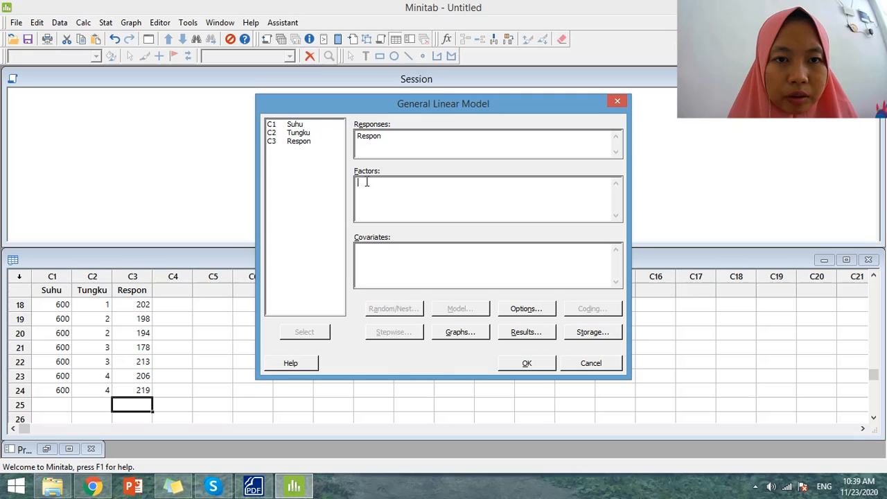
pyautogui.doubleClick(297, 126)
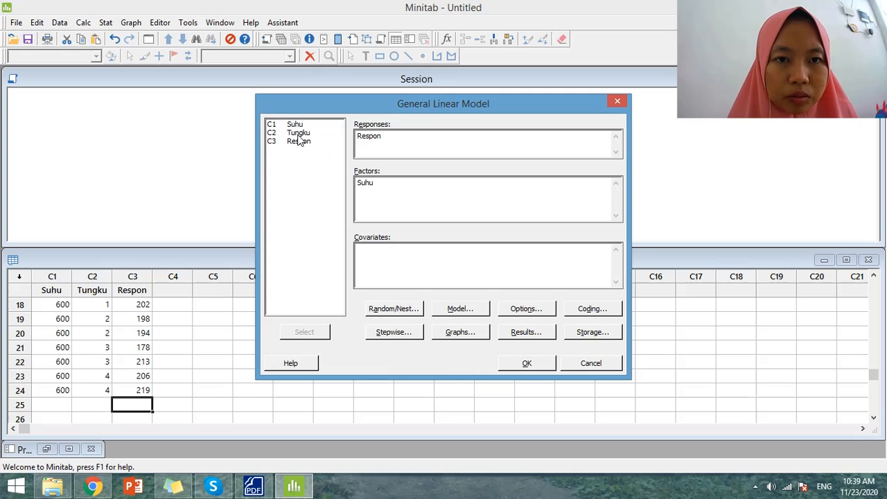
pyautogui.doubleClick(298, 133)
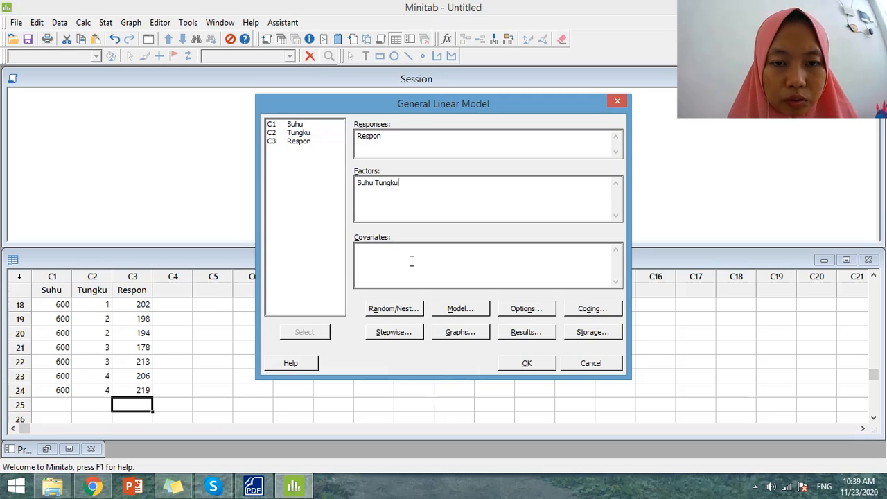
# Review the model's Random/Nest settings and its list of model terms
pyautogui.click(410, 310)
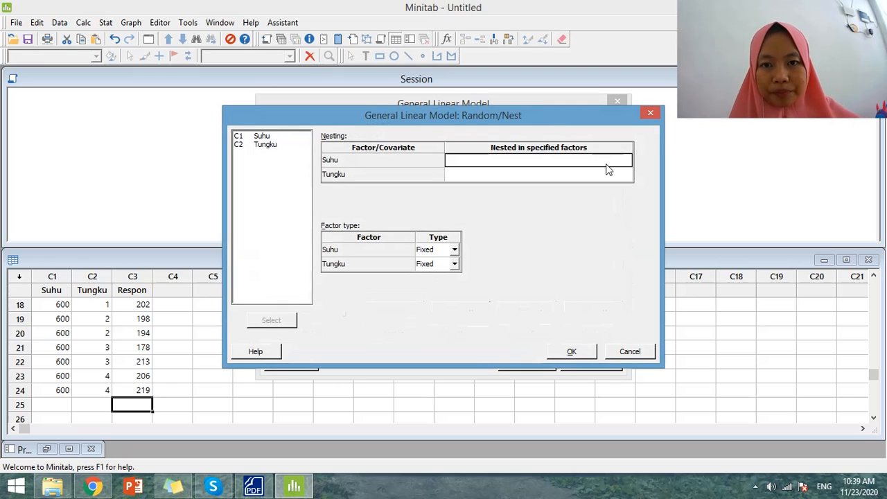
pyautogui.click(650, 116)
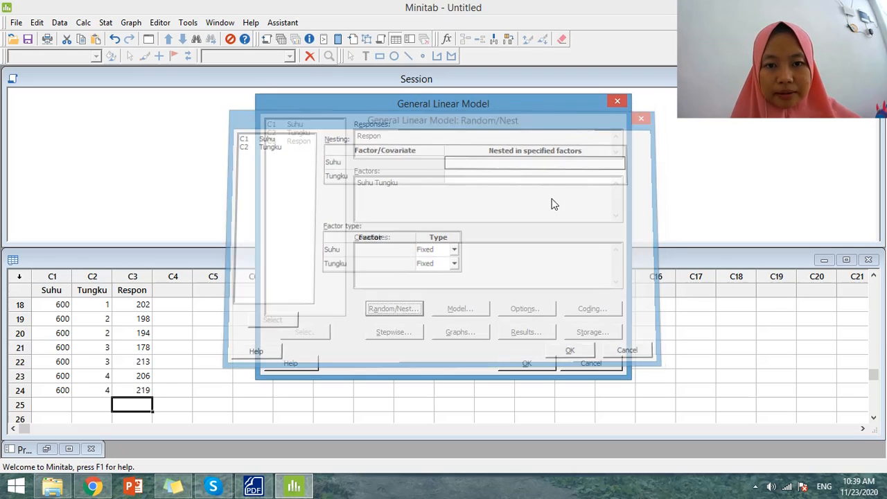
pyautogui.click(461, 309)
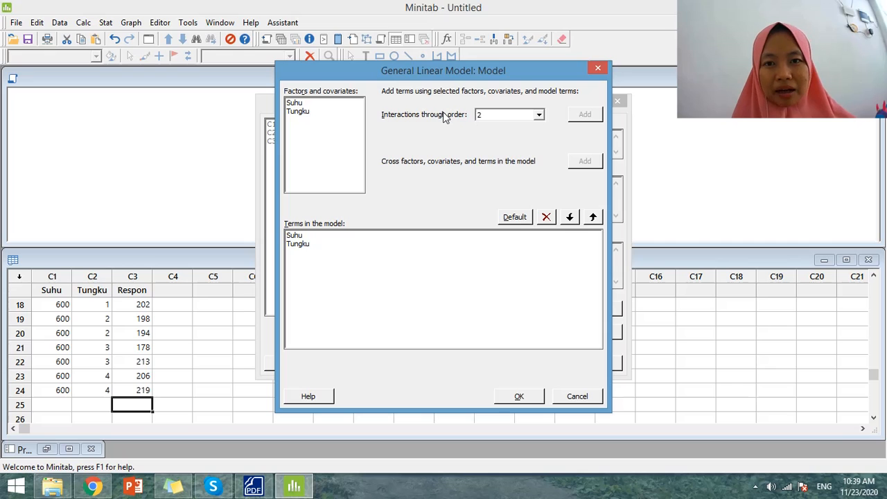
pyautogui.click(519, 402)
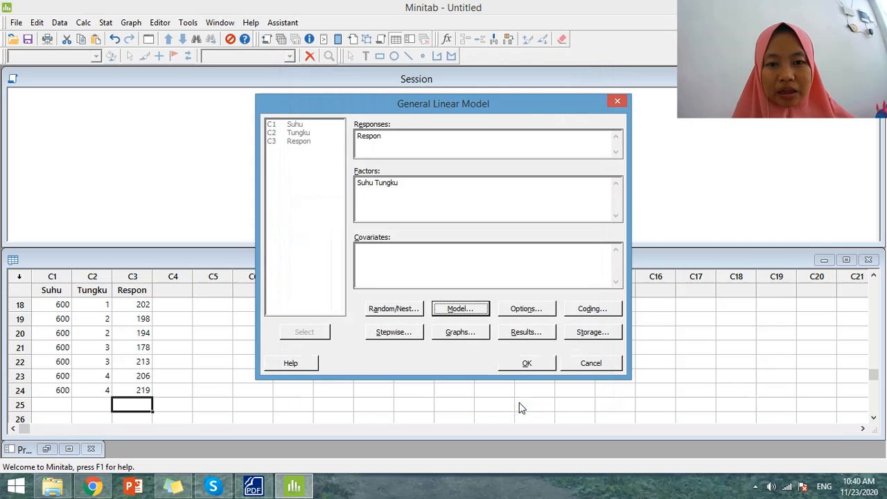
# Run the General Linear Model and maximize the Session output to examine the Analysis of Variance results
pyautogui.click(530, 366)
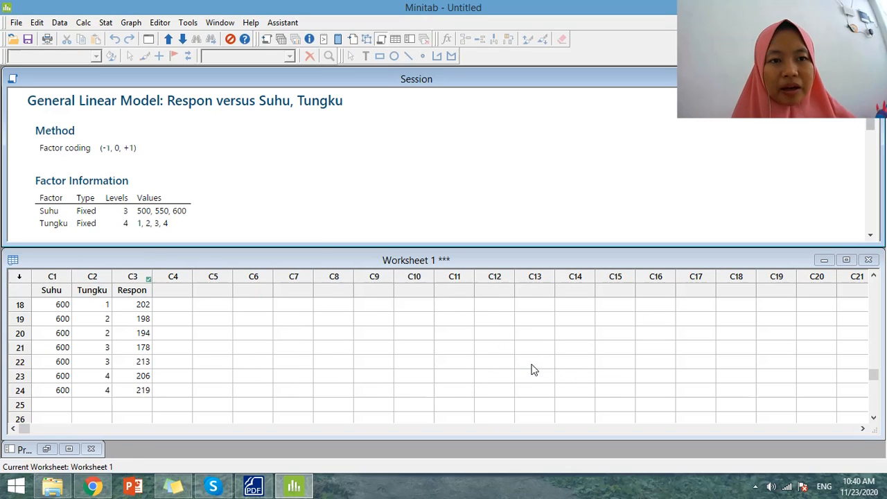
pyautogui.click(846, 79)
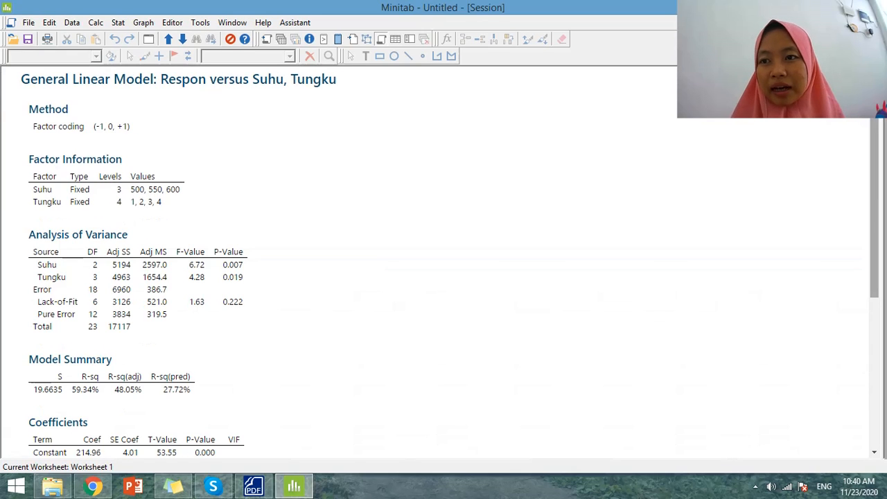
pyautogui.scroll(-3, 878, 124)
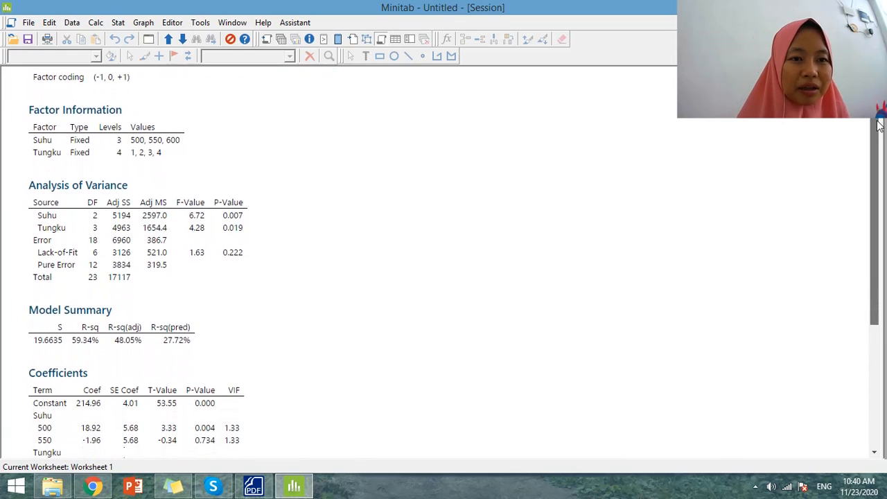
pyautogui.moveTo(879, 125); pyautogui.dragTo(876, 136)
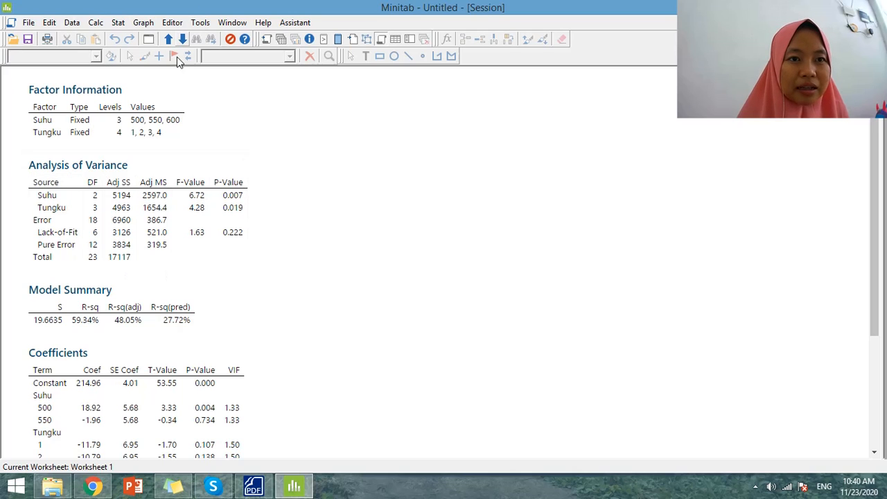
# Reopen the General Linear Model setup and delete the Suhu and Tungku terms from the model
pyautogui.click(147, 44)
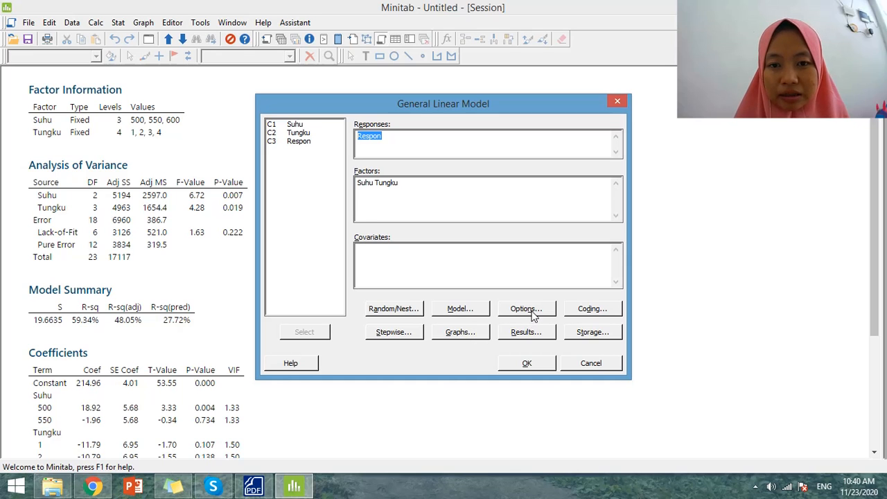
pyautogui.click(482, 310)
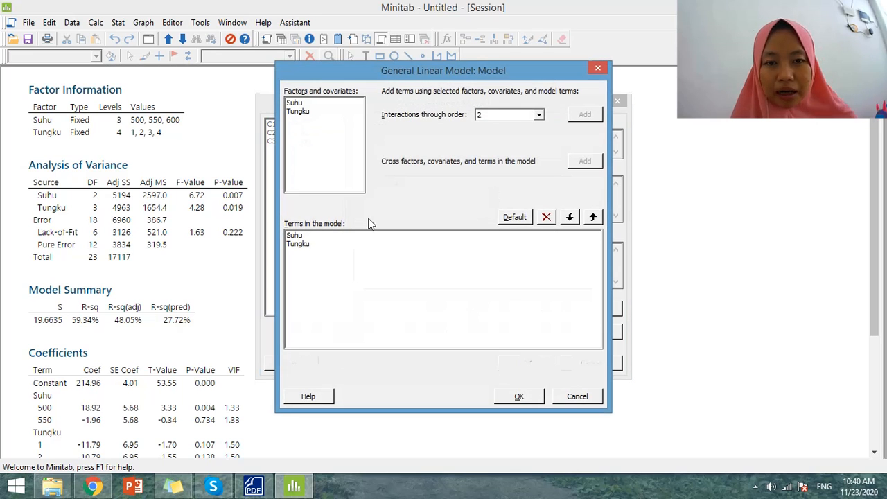
pyautogui.click(294, 236)
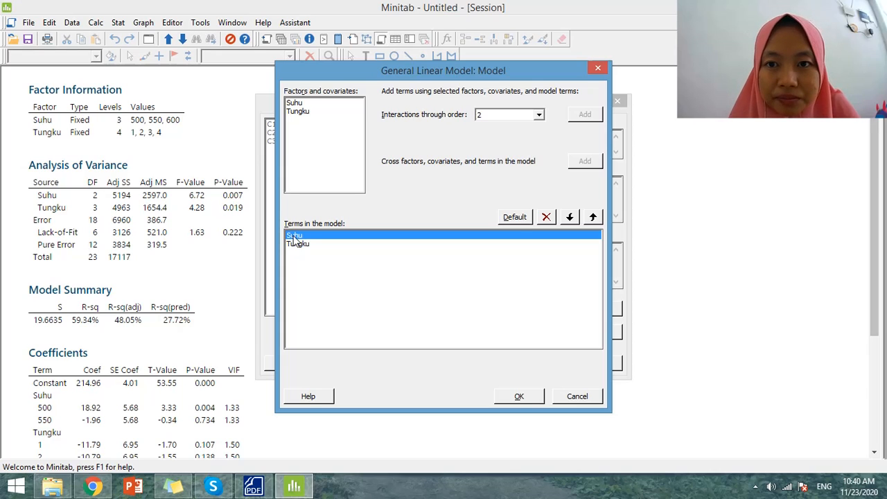
pyautogui.press('Delete')
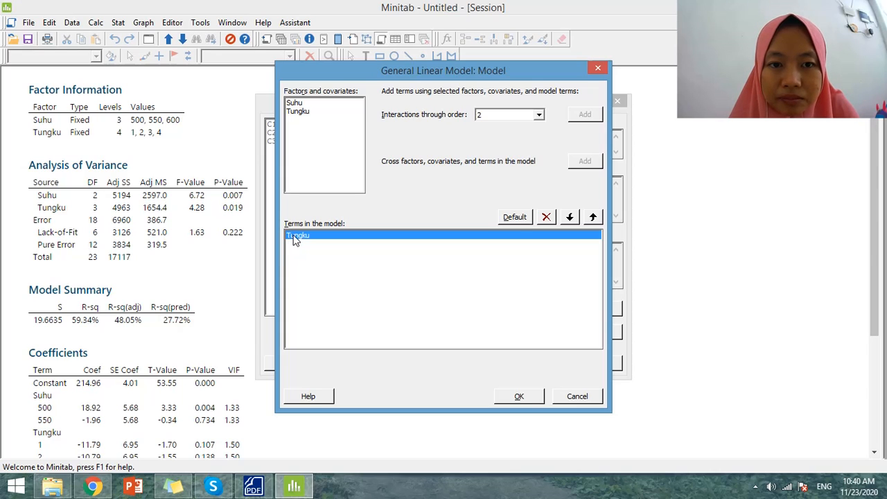
pyautogui.press('Delete')
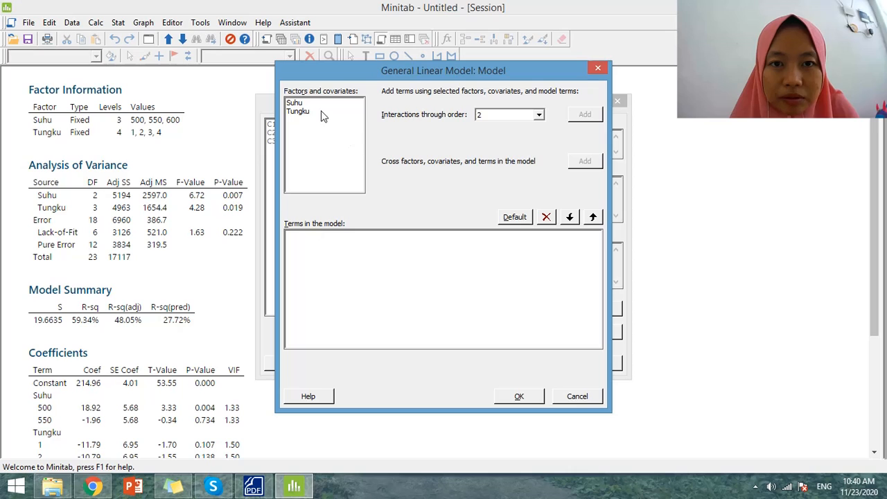
# Add Suhu and Tungku back as separate terms of the model and accept the term list
pyautogui.click(298, 103)
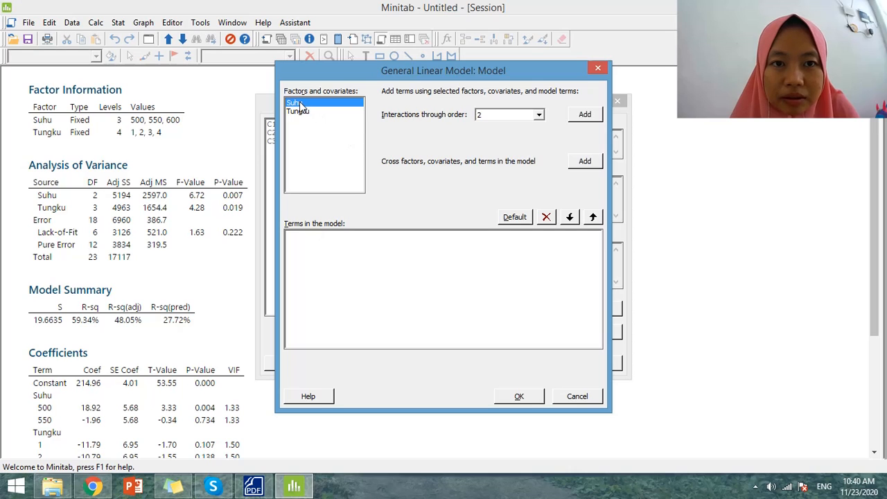
pyautogui.click(581, 115)
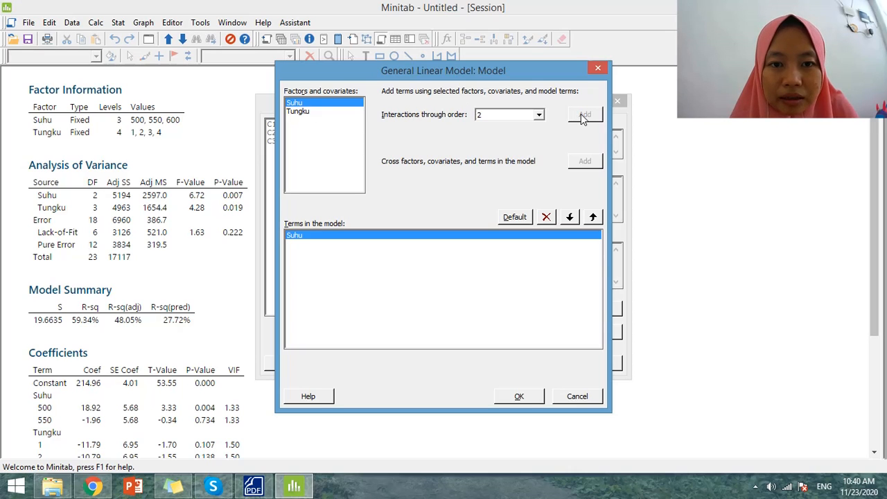
pyautogui.click(300, 113)
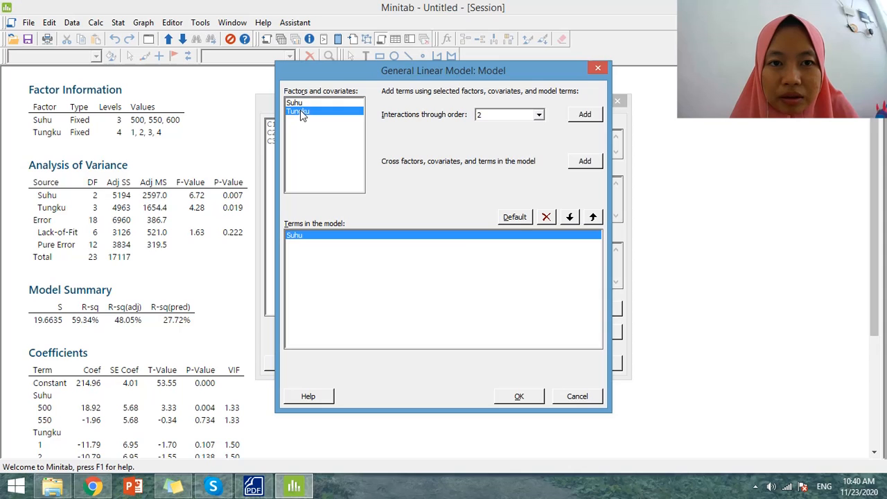
pyautogui.click(584, 117)
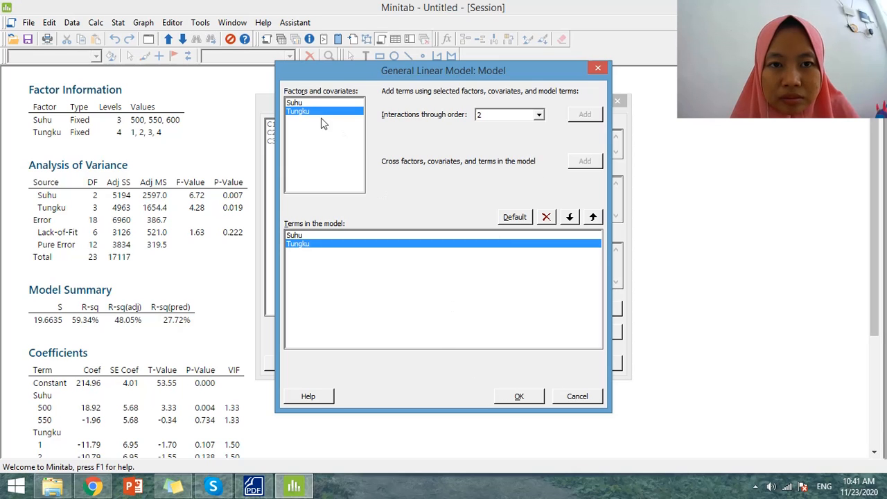
pyautogui.click(517, 397)
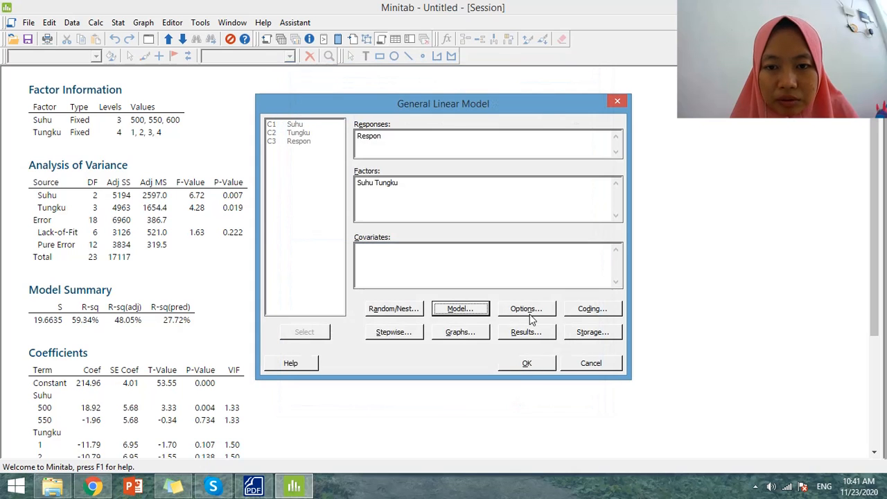
# Review the General Linear Model's Options, Coding and Stepwise settings without changing them
pyautogui.click(530, 312)
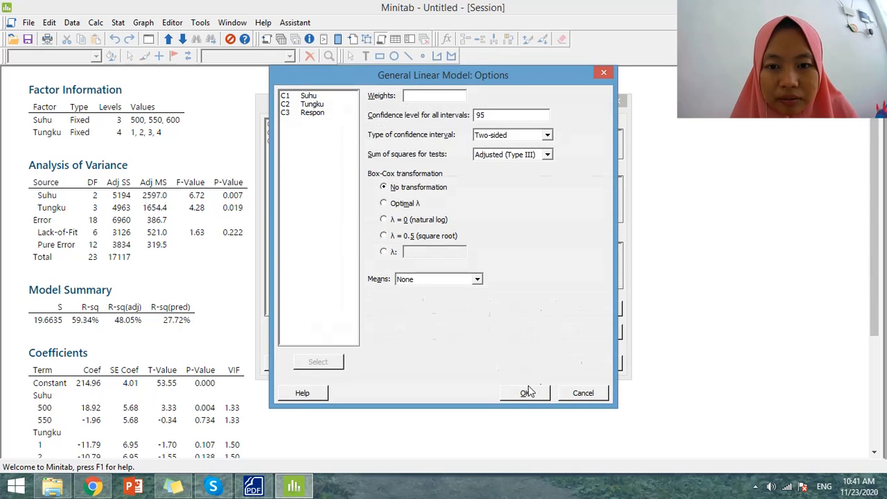
pyautogui.click(525, 392)
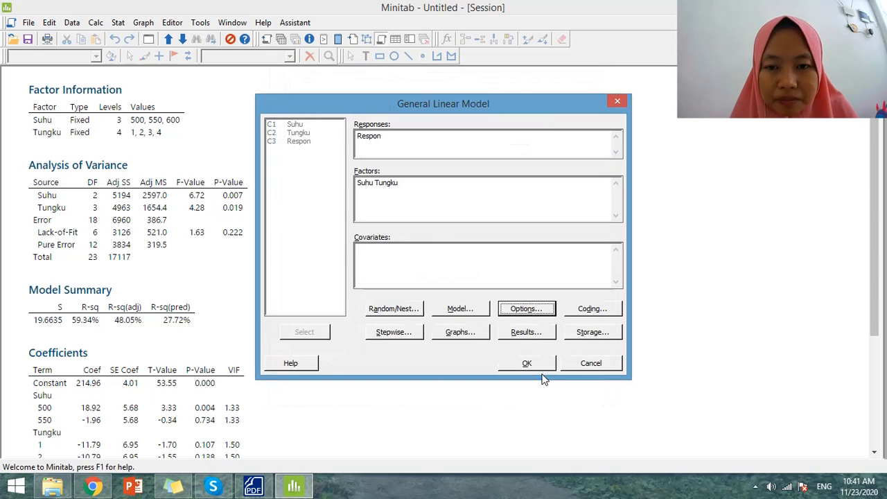
pyautogui.click(592, 309)
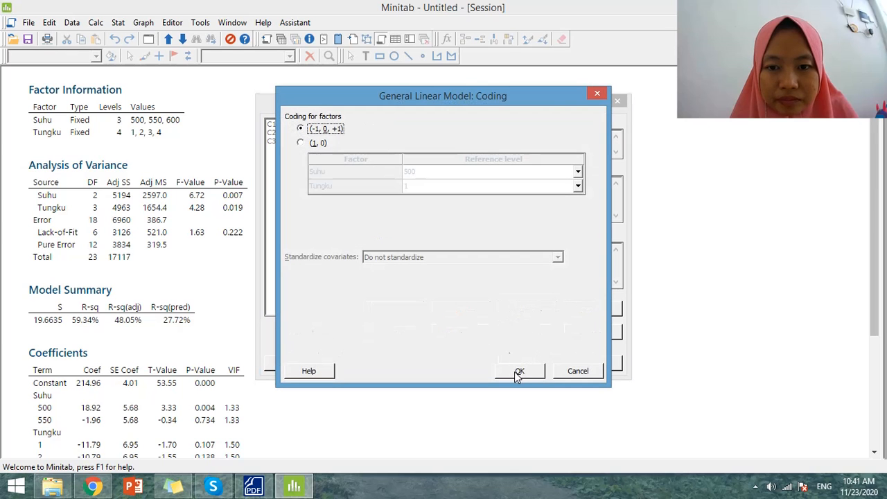
pyautogui.click(518, 372)
pyautogui.click(405, 332)
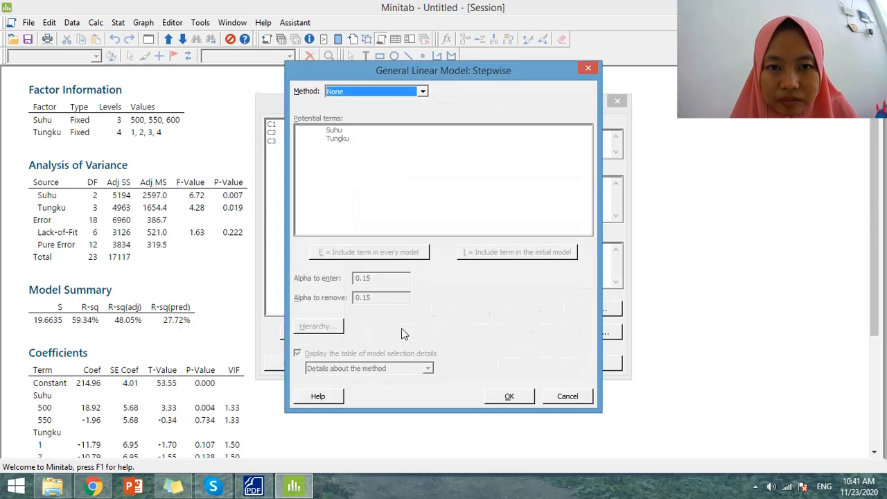
pyautogui.click(509, 396)
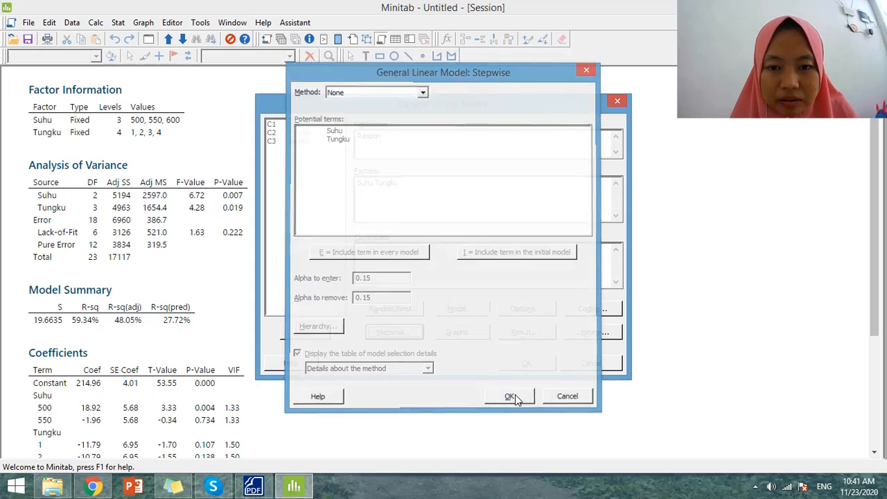
# Review the General Linear Model's Graphs, Results and Storage settings, keeping Simple tables as the results display
pyautogui.click(458, 332)
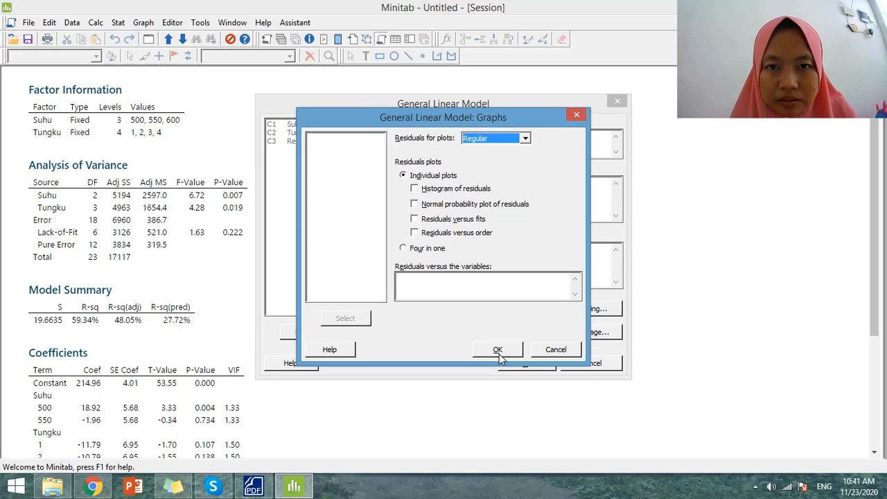
pyautogui.click(499, 352)
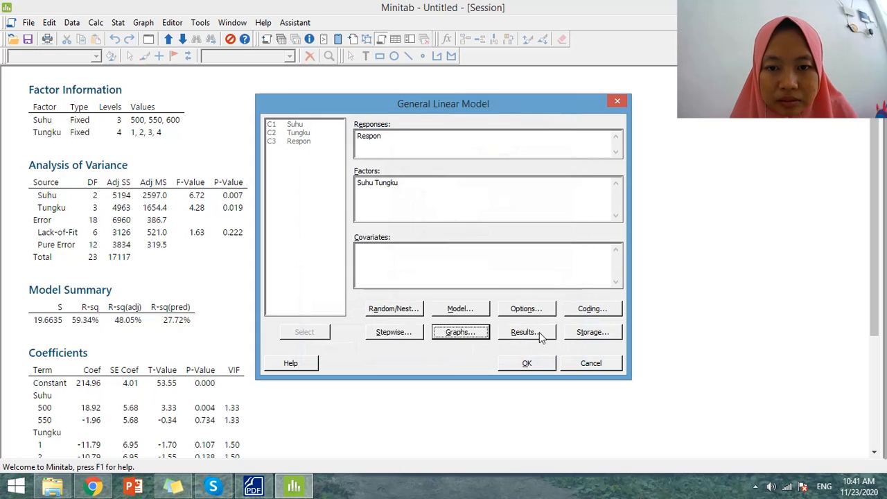
pyautogui.click(527, 332)
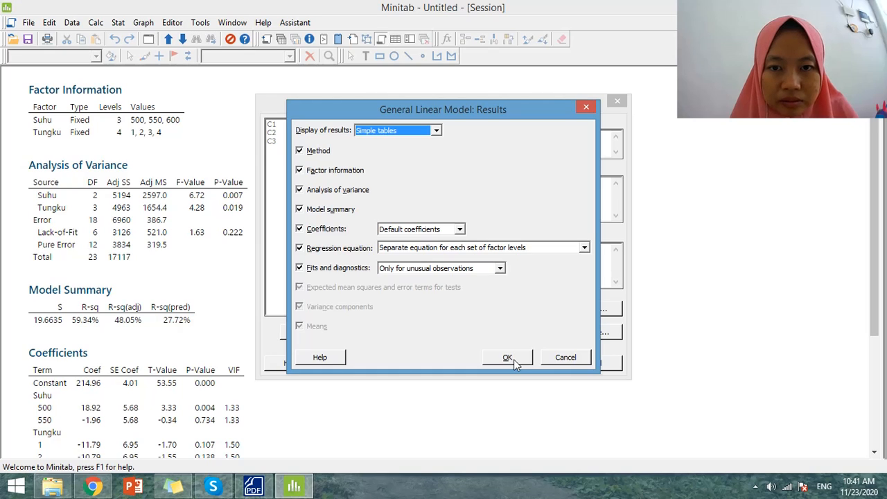
pyautogui.click(433, 134)
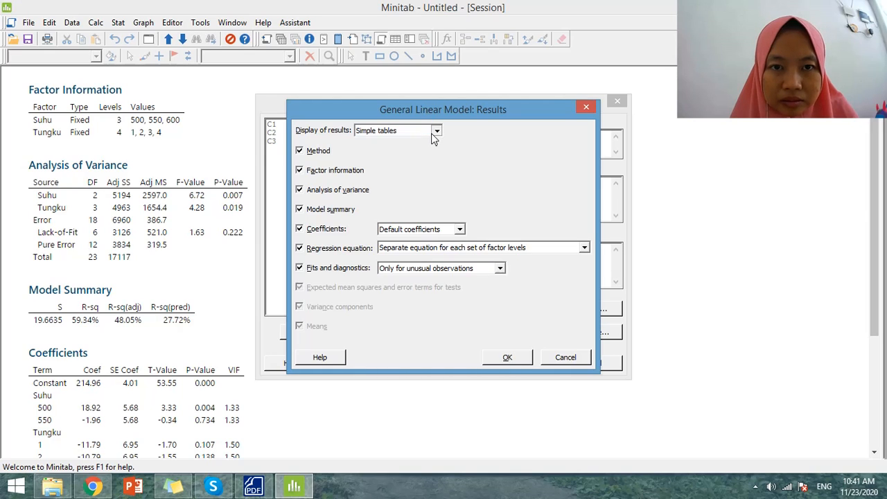
pyautogui.click(434, 133)
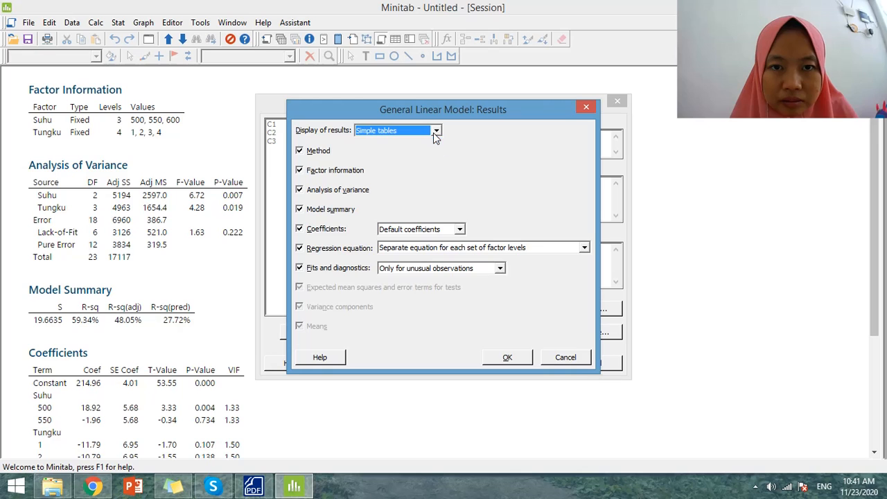
pyautogui.click(513, 358)
pyautogui.click(580, 336)
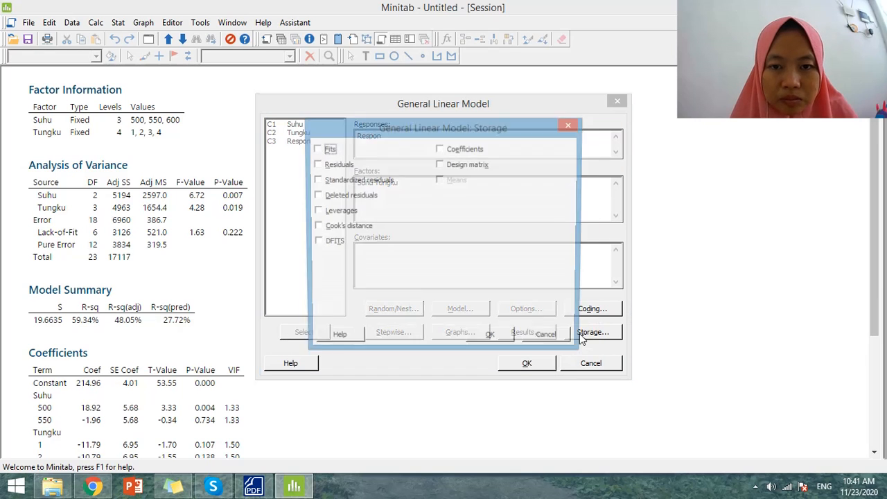
pyautogui.click(493, 340)
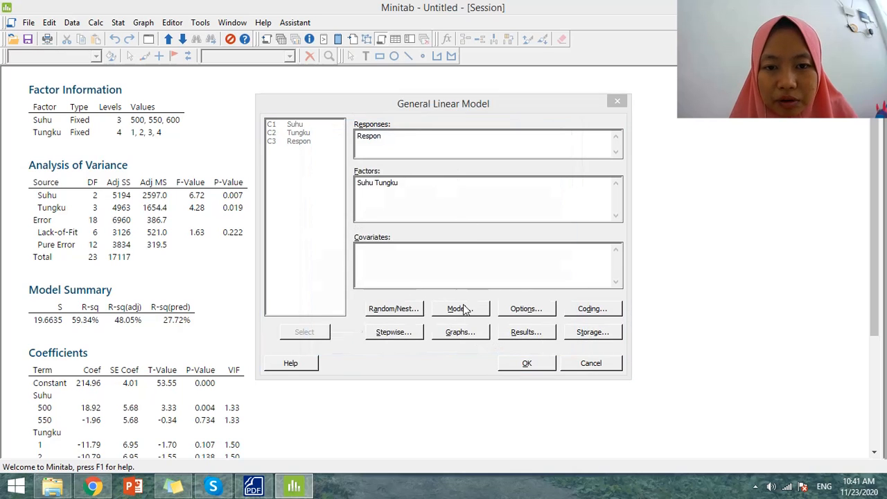
# Return to the model term settings and clear Suhu and Tungku from the terms in the model
pyautogui.click(460, 309)
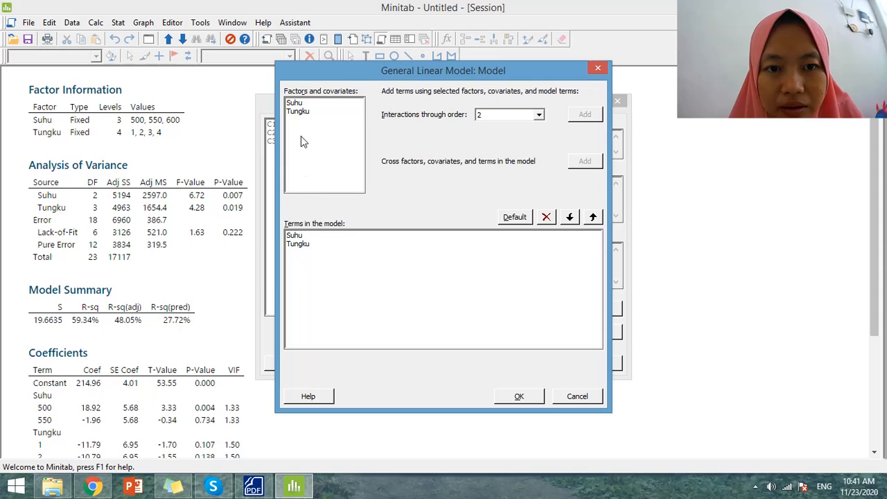
pyautogui.click(305, 113)
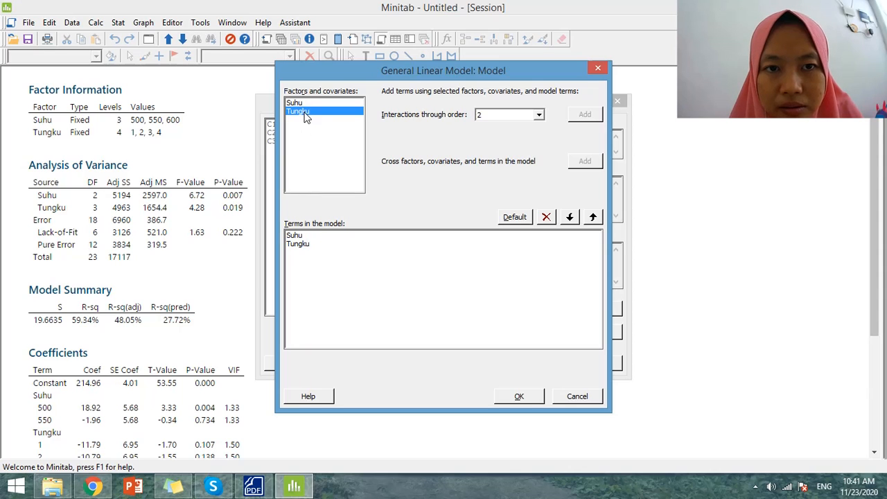
pyautogui.click(295, 103)
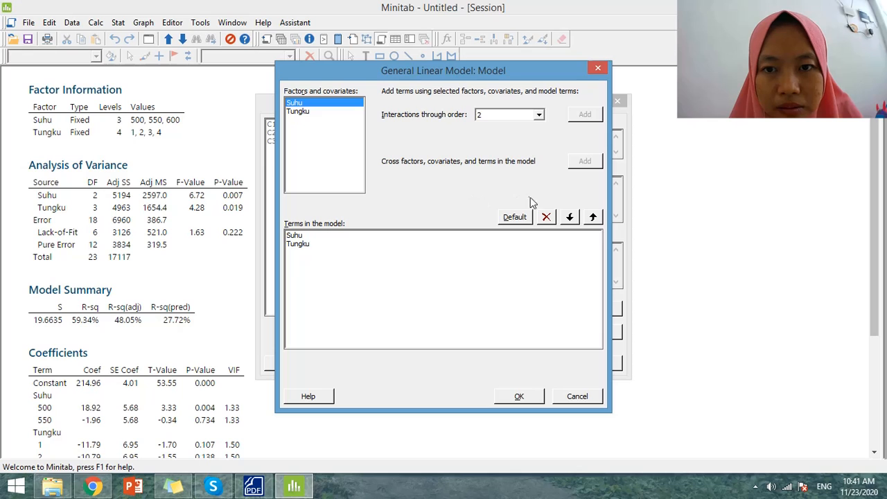
pyautogui.click(295, 236)
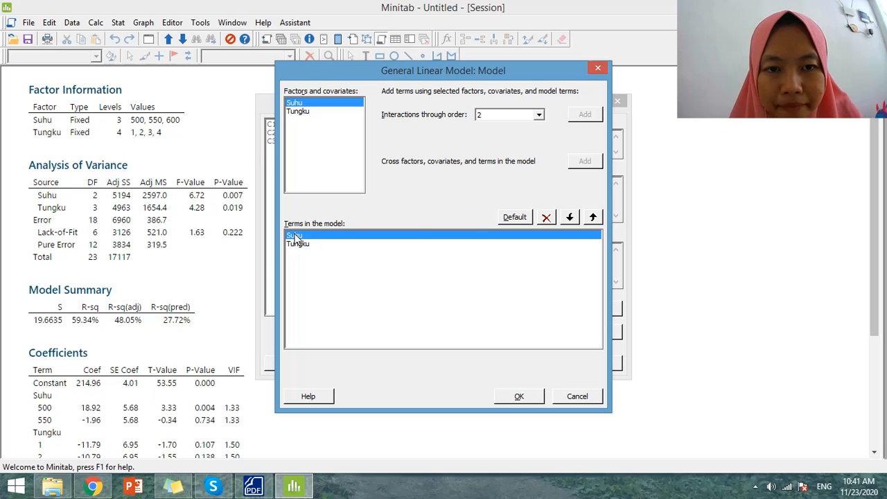
pyautogui.click(547, 219)
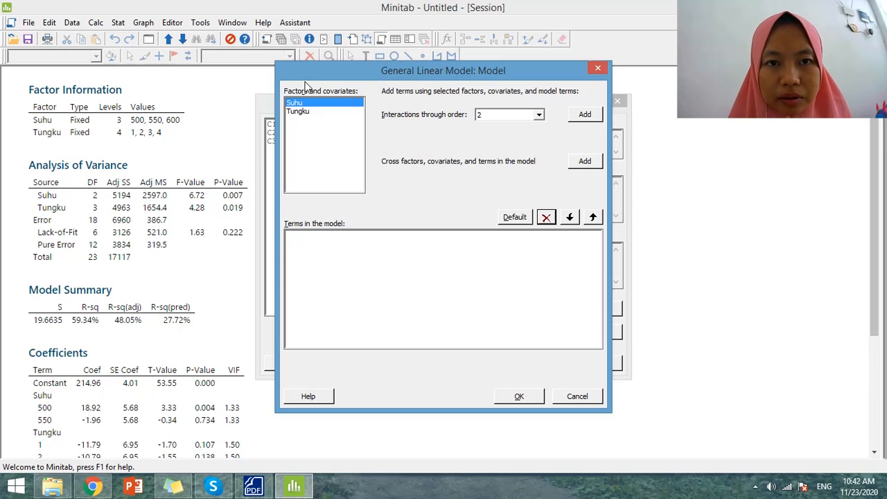
# Add Suhu as a model term, removing it once and adding it again
pyautogui.doubleClick(297, 103)
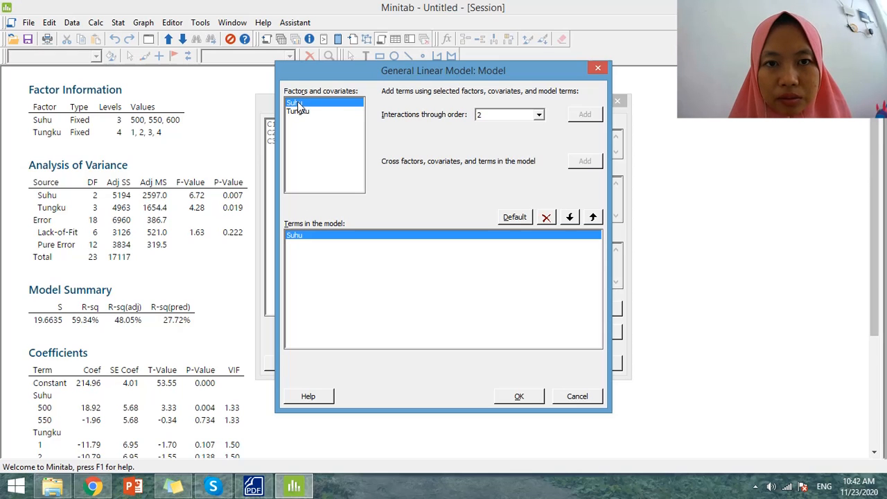
pyautogui.click(545, 217)
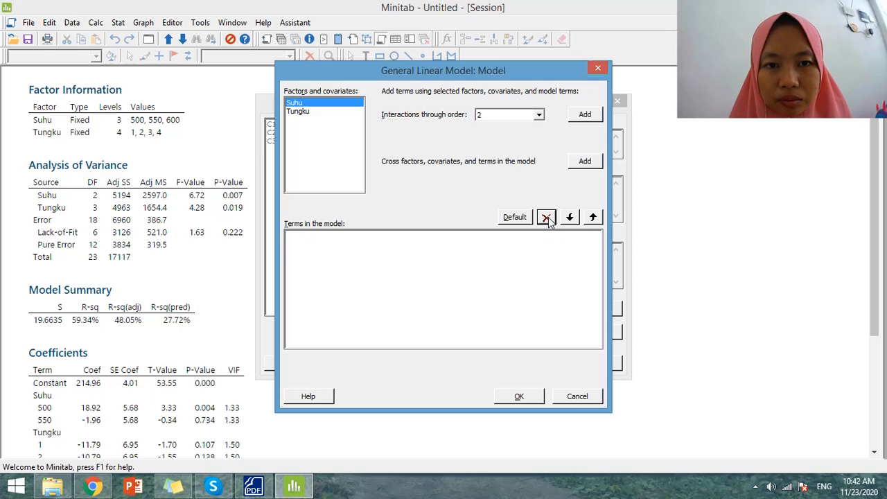
pyautogui.click(584, 116)
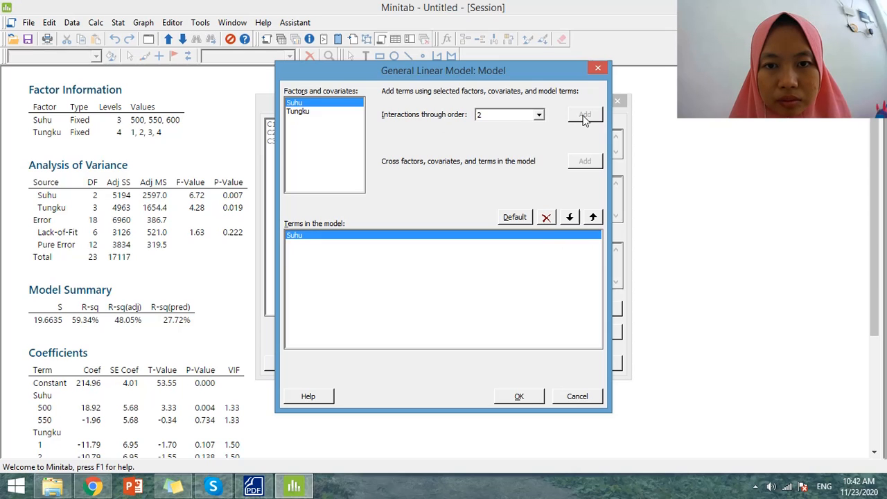
# Keep interactions through order 2 and cross Suhu with Tungku to add the Suhu*Tungku interaction term
pyautogui.click(538, 115)
pyautogui.click(538, 135)
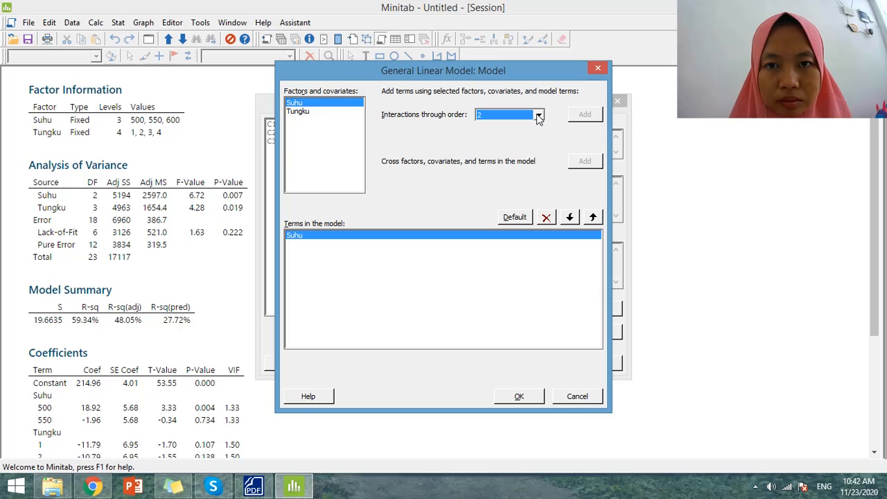
pyautogui.click(305, 111)
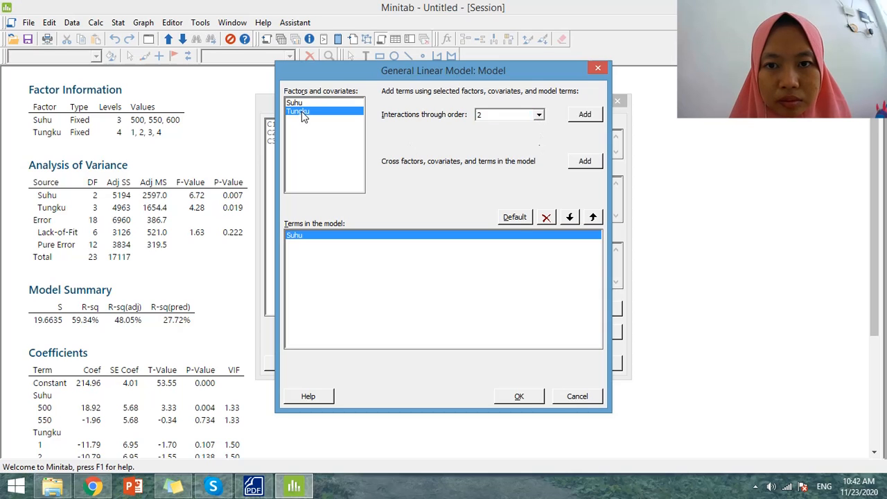
pyautogui.click(584, 161)
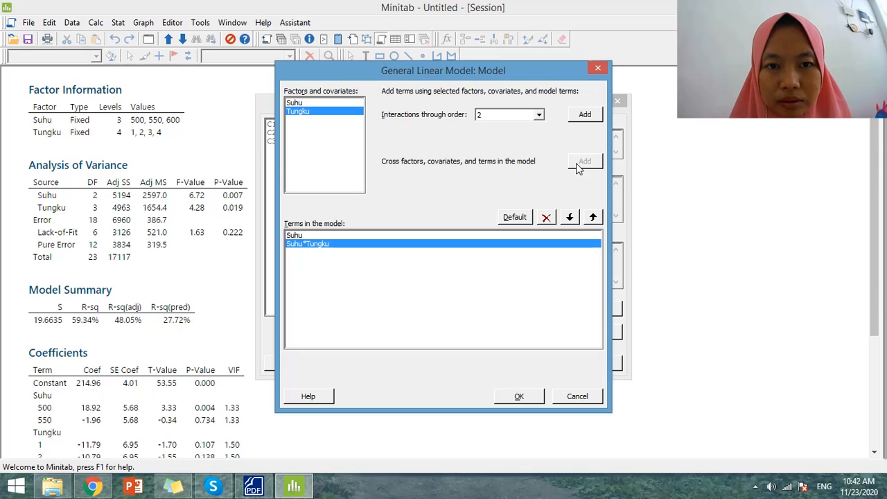
# Add Tungku as a term alongside Suhu and Suhu*Tungku, and discard the model term changes
pyautogui.click(327, 102)
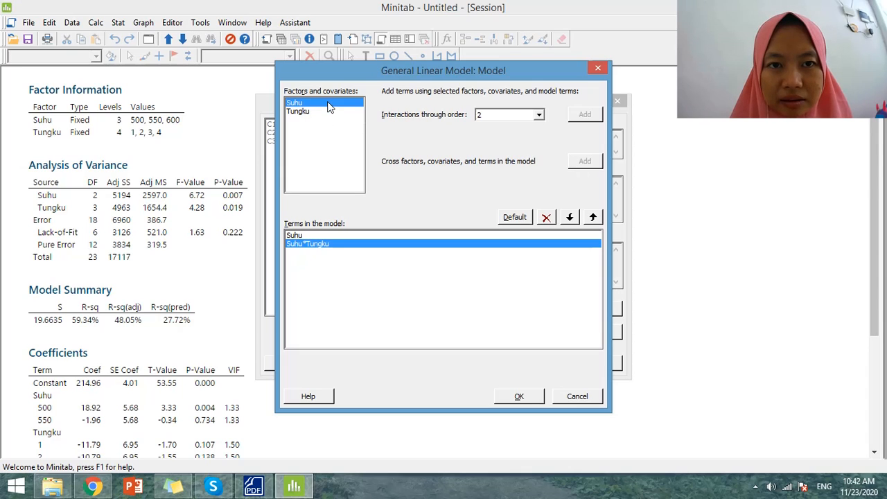
pyautogui.click(321, 108)
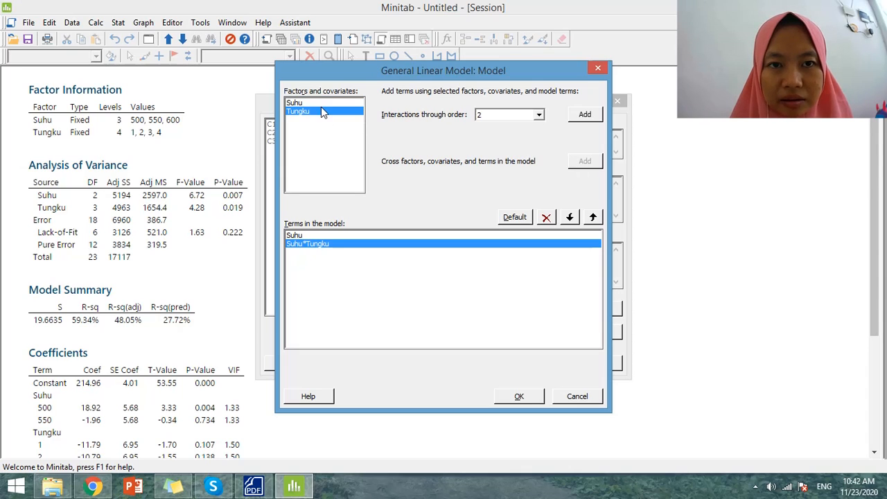
pyautogui.click(584, 114)
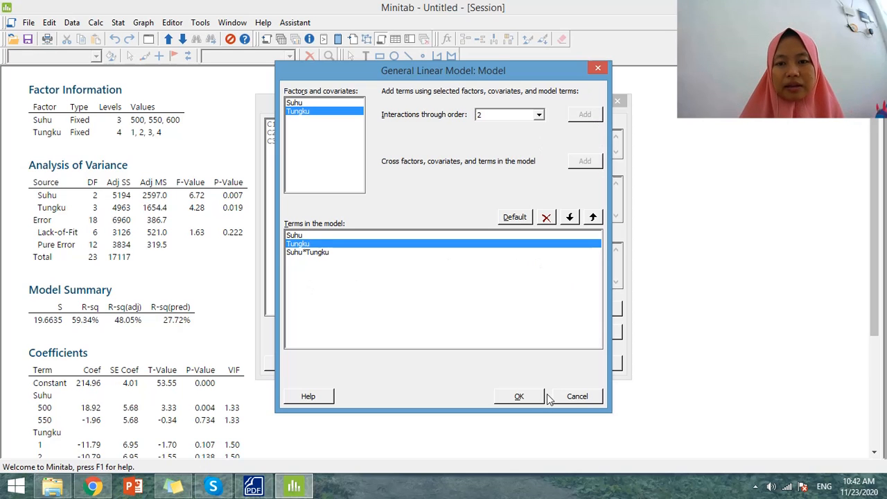
pyautogui.click(575, 395)
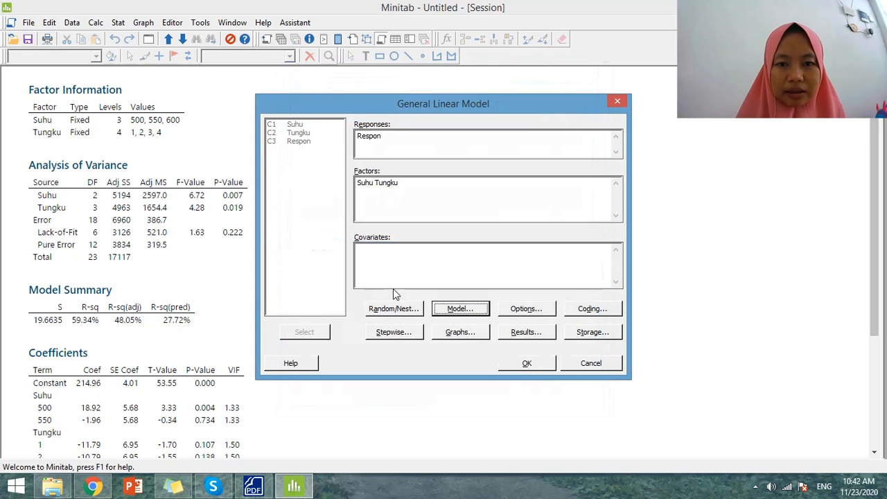
# Reopen the model term settings and remove Tungku, adding it back once and removing it again so only Suhu is left as a term
pyautogui.click(465, 311)
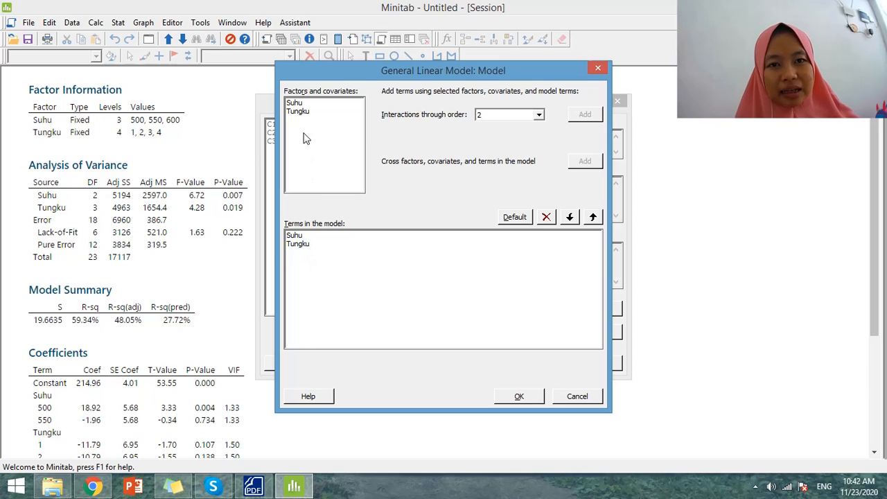
pyautogui.click(296, 111)
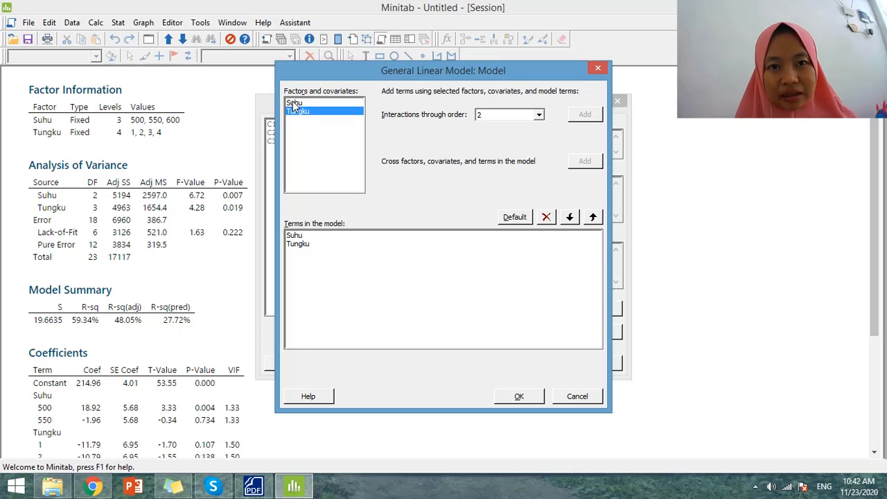
pyautogui.click(293, 102)
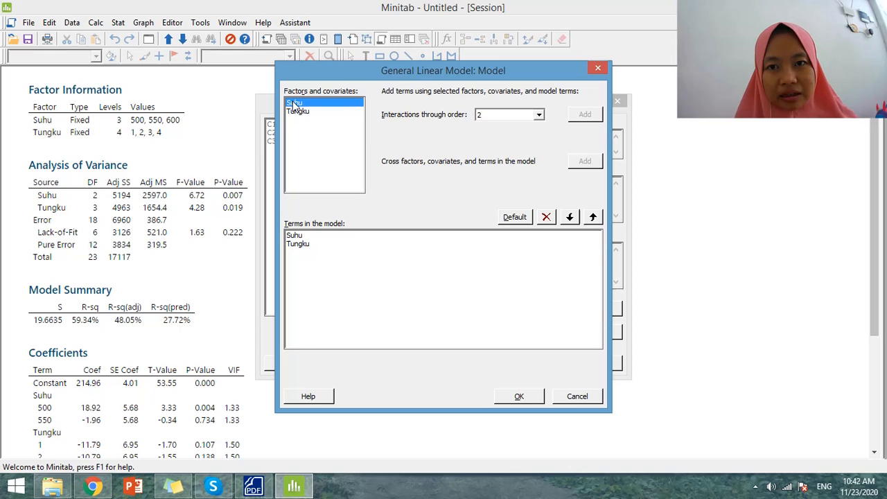
pyautogui.click(468, 245)
pyautogui.click(547, 216)
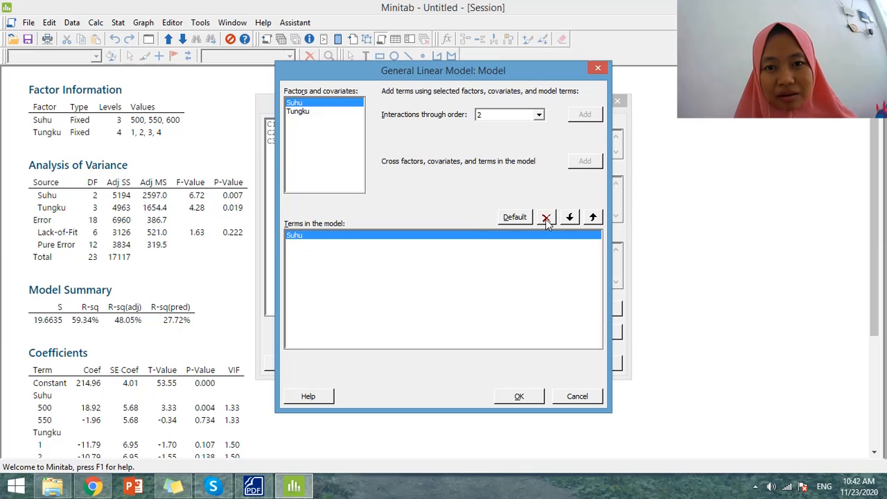
pyautogui.doubleClick(300, 113)
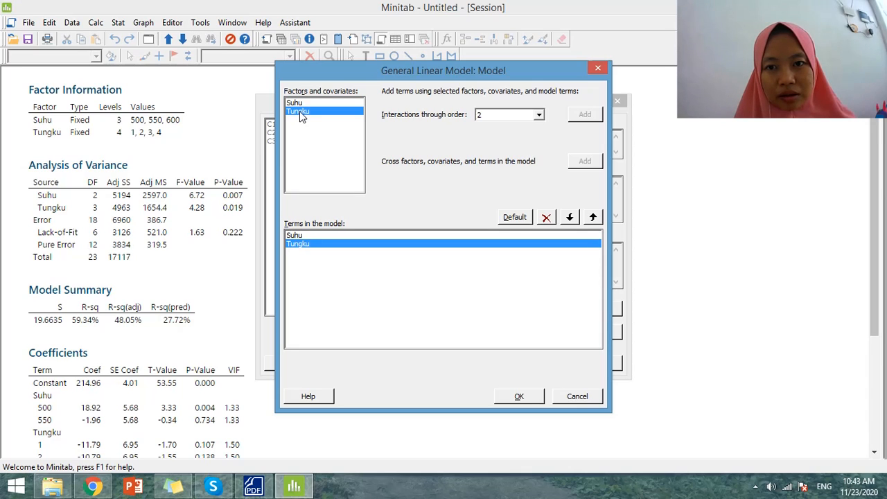
pyautogui.click(547, 219)
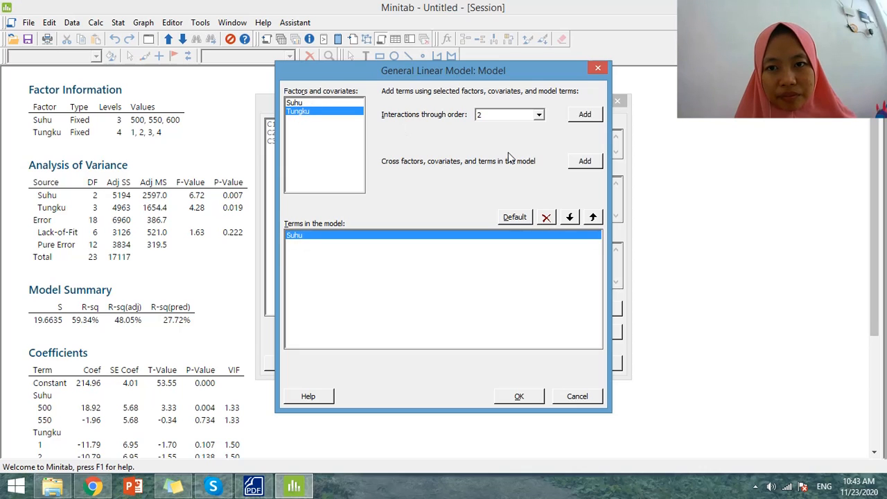
# Cross Suhu with Tungku to add the Suhu*Tungku interaction, add Tungku as its own term, and accept the model terms
pyautogui.click(585, 163)
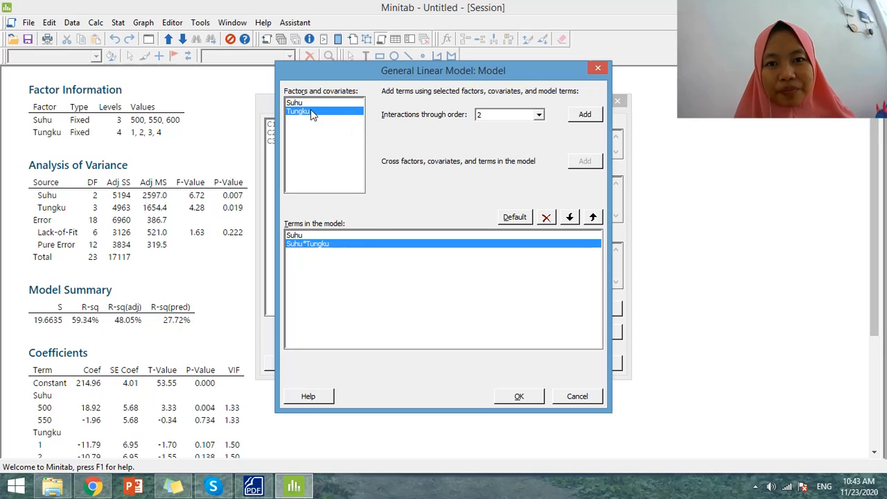
pyautogui.click(581, 117)
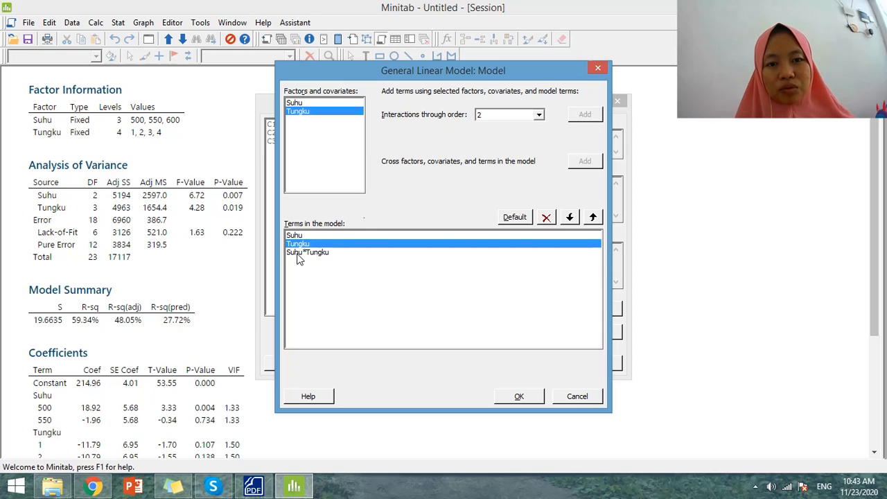
pyautogui.click(520, 397)
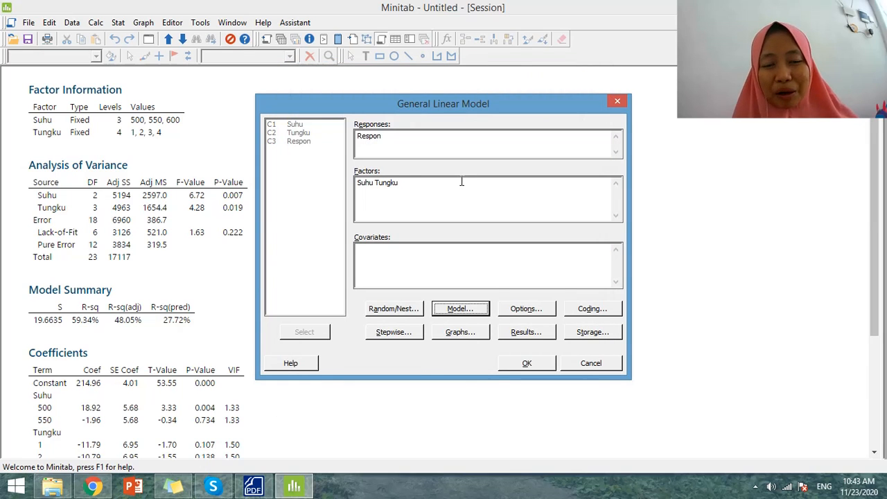
# Try entering Suhu*Tungku as an extra factor after Suhu and Tungku, and erase it again
pyautogui.click(400, 185)
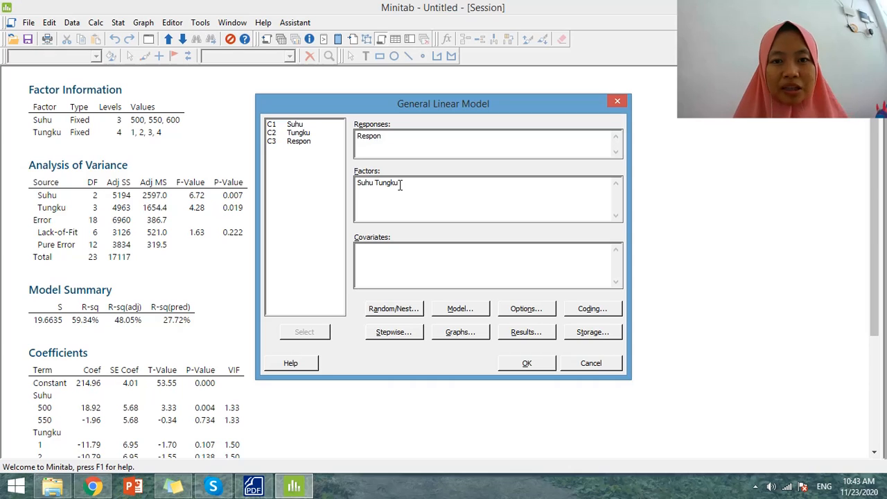
pyautogui.write('*s')
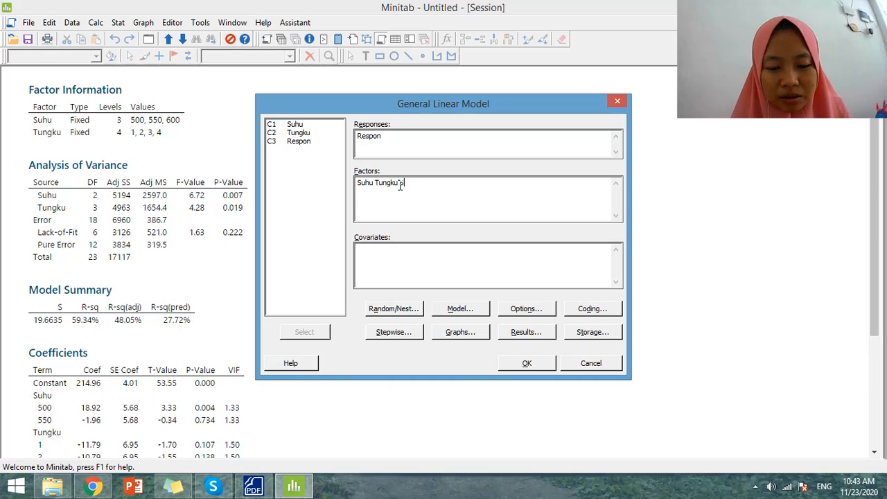
pyautogui.write('uhu')
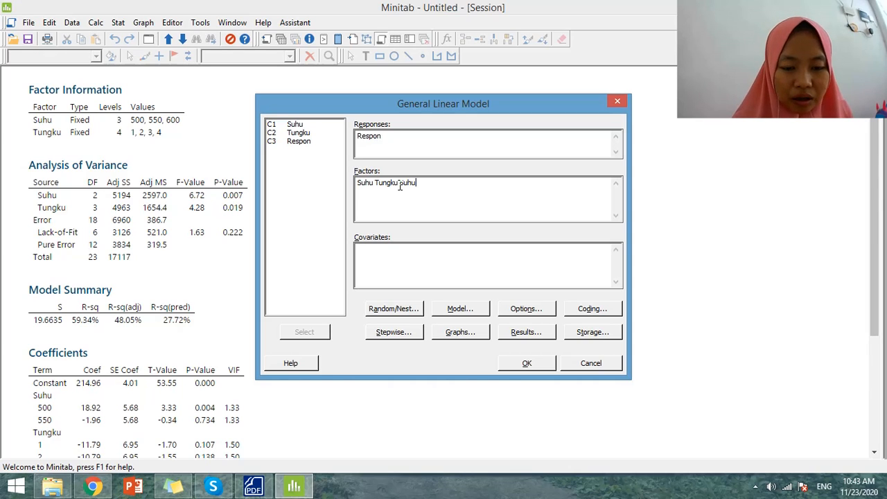
pyautogui.write('*Tungk')
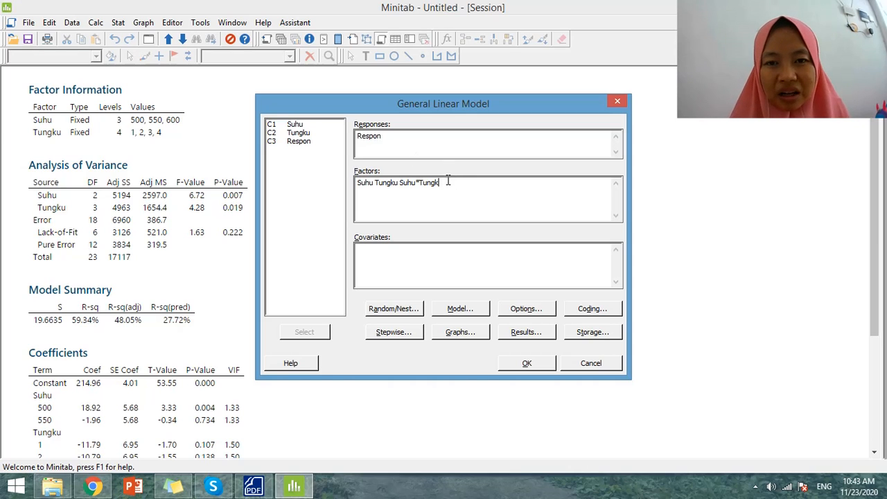
pyautogui.press('BackSpace')
pyautogui.press('BackSpace')
pyautogui.press('BackSpace')
pyautogui.press('BackSpace')
pyautogui.press('BackSpace')
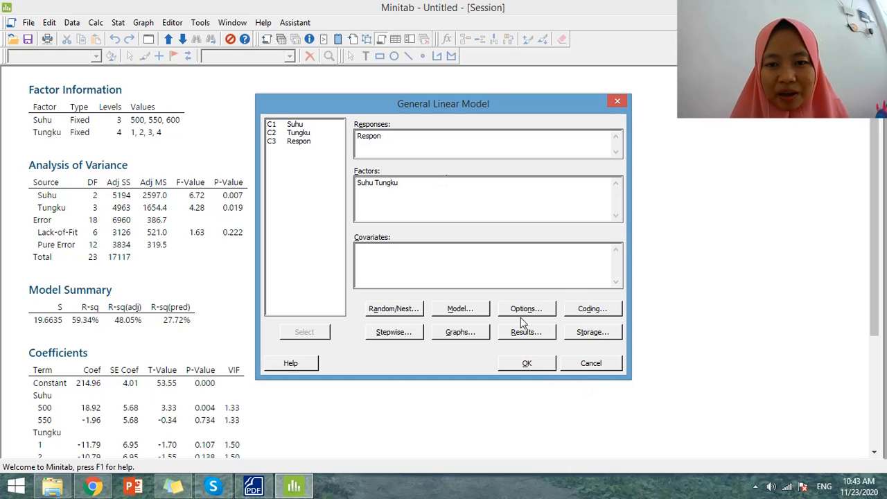
# Run the General Linear Model and review its analysis of variance, coefficients and regression equation
pyautogui.click(528, 365)
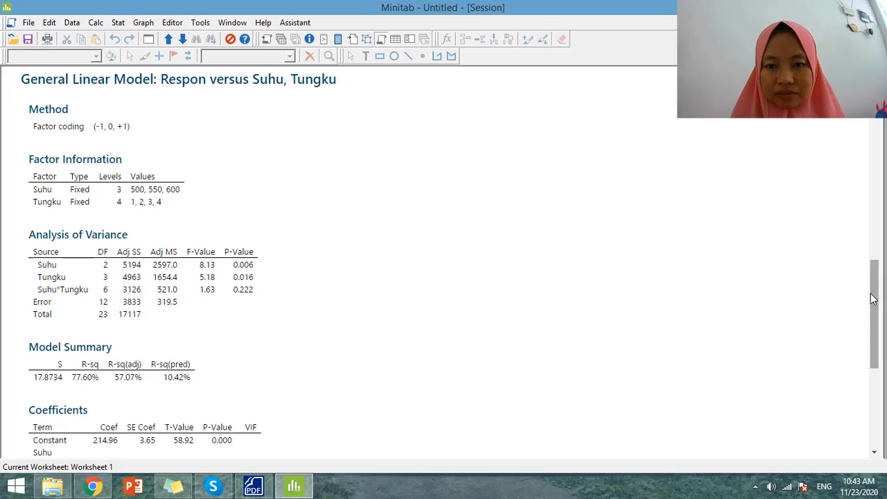
pyautogui.moveTo(872, 298); pyautogui.dragTo(874, 386)
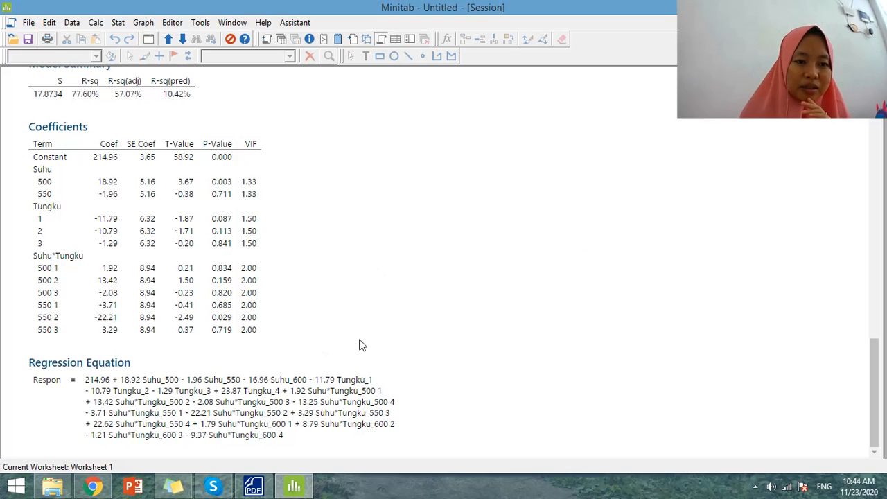
pyautogui.click(245, 319)
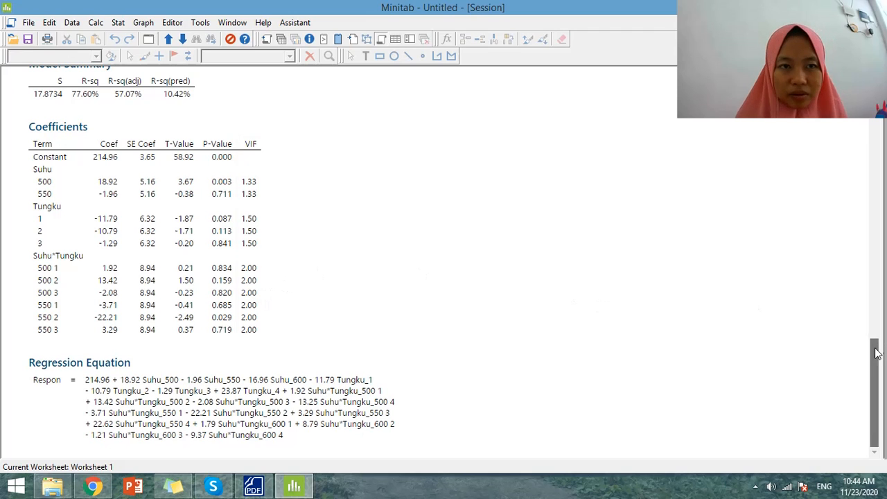
pyautogui.moveTo(874, 354); pyautogui.dragTo(875, 299)
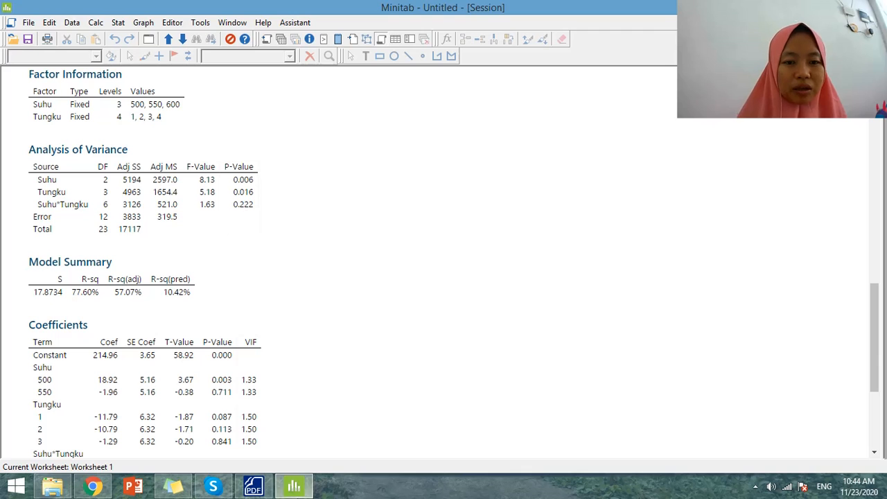
# Switch to 12. BAB IX ANOVA.pdf in Foxit PhantomPDF and examine the Suhu and Tungku problem, its ANOVA output and hypothesis conclusions
pyautogui.click(252, 488)
pyautogui.scroll(-10, 664, 344)
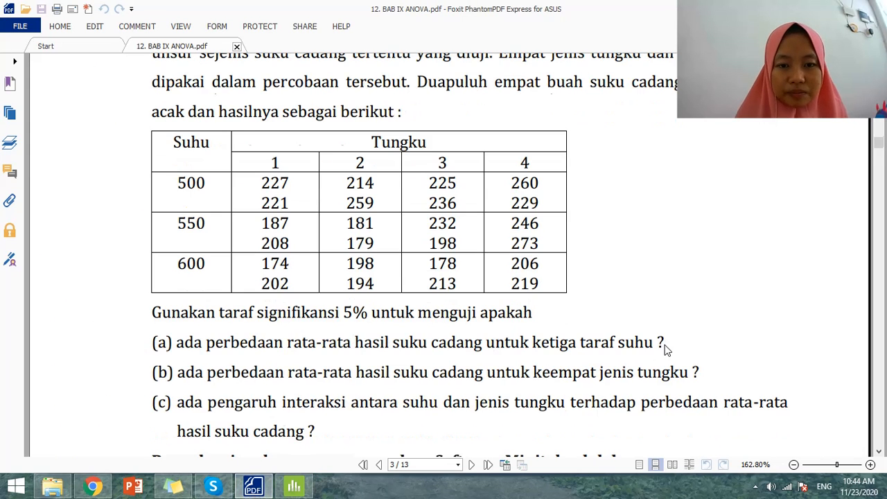
pyautogui.scroll(-4, 665, 350)
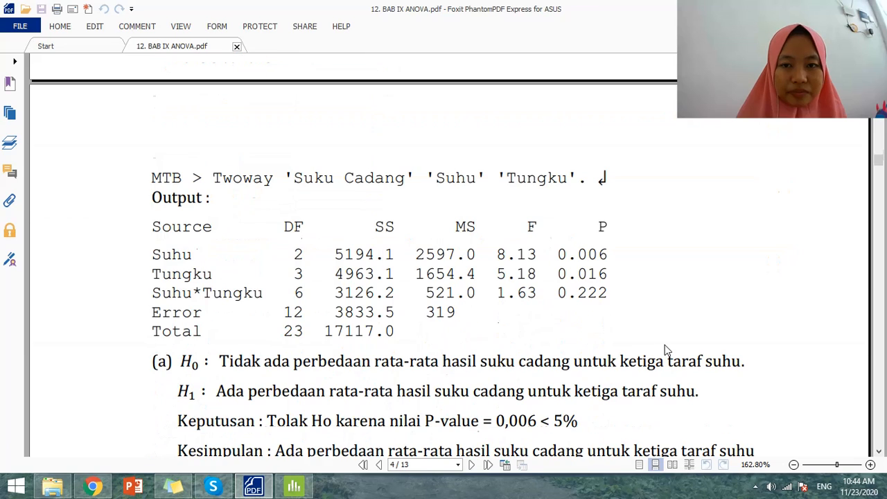
pyautogui.scroll(-1, 663, 350)
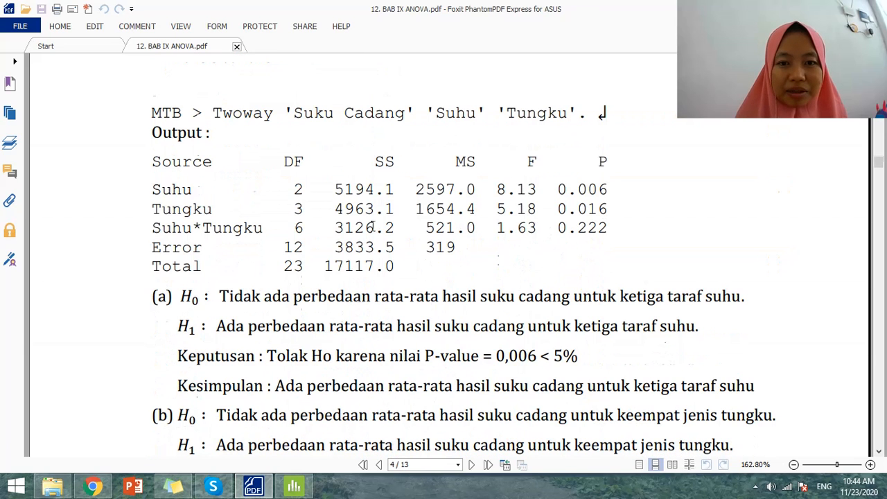
pyautogui.scroll(8, 397, 263)
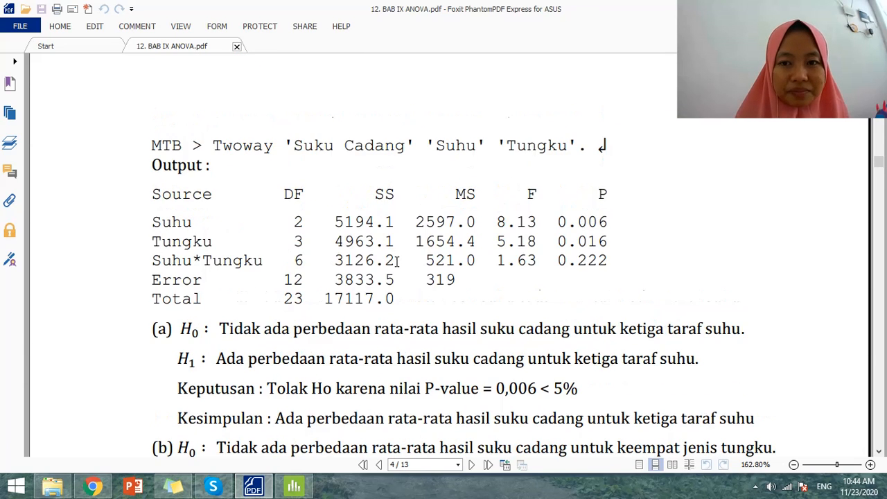
pyautogui.scroll(-1, 396, 261)
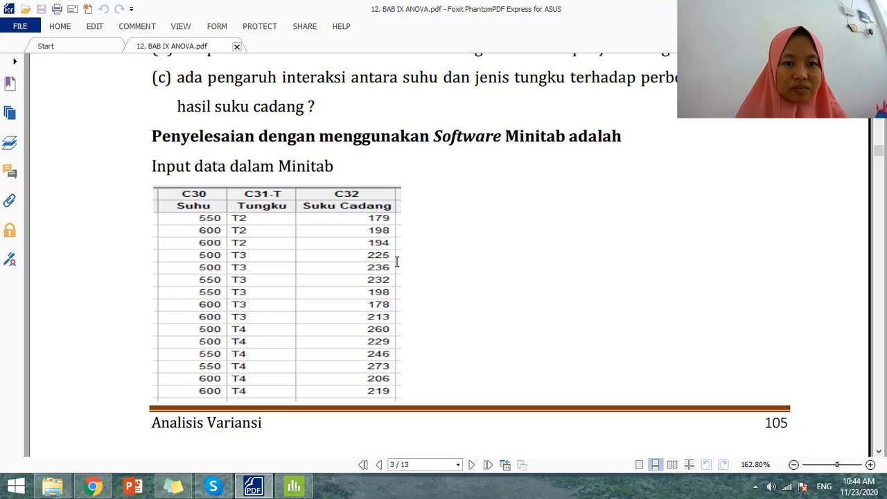
pyautogui.scroll(-9, 397, 261)
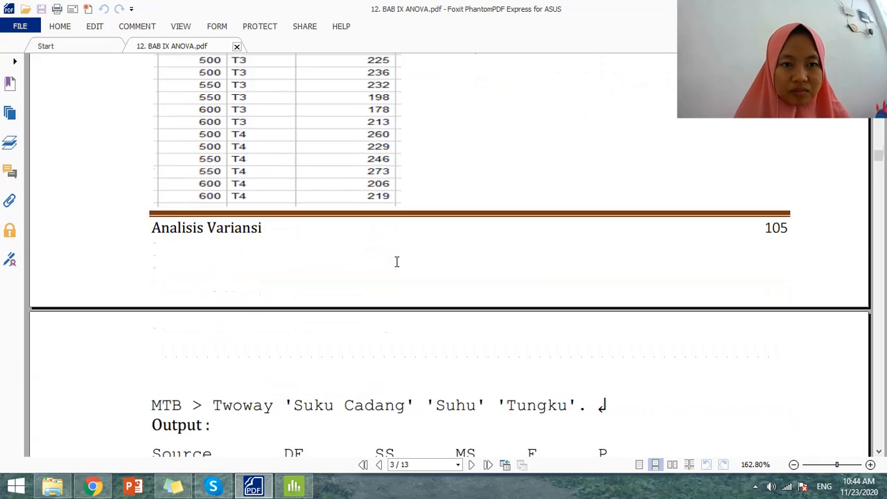
pyautogui.scroll(8, 397, 262)
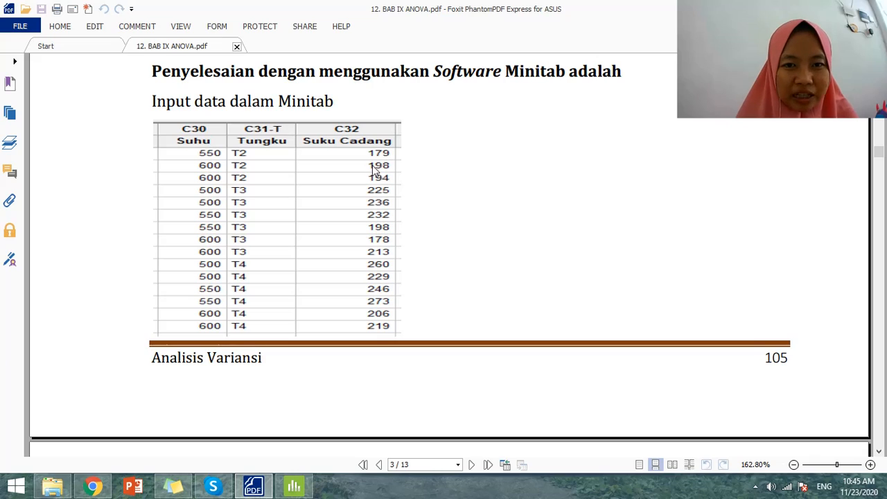
pyautogui.scroll(-10, 361, 251)
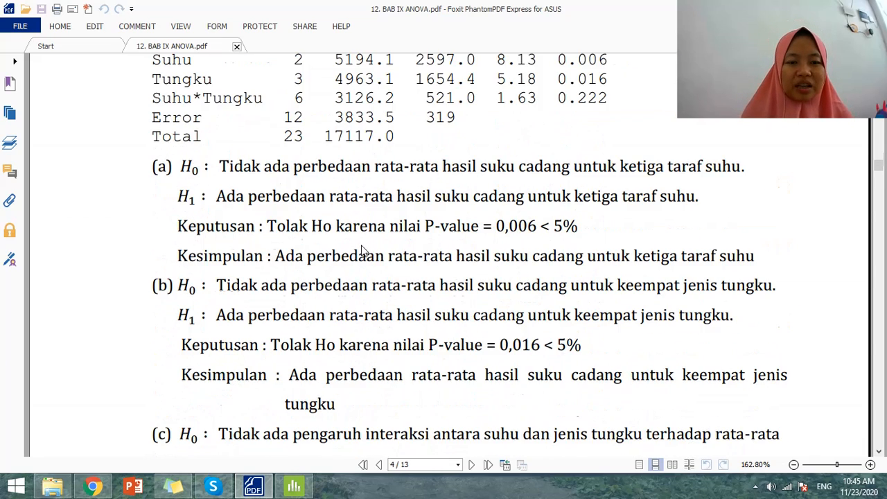
pyautogui.scroll(-5, 361, 250)
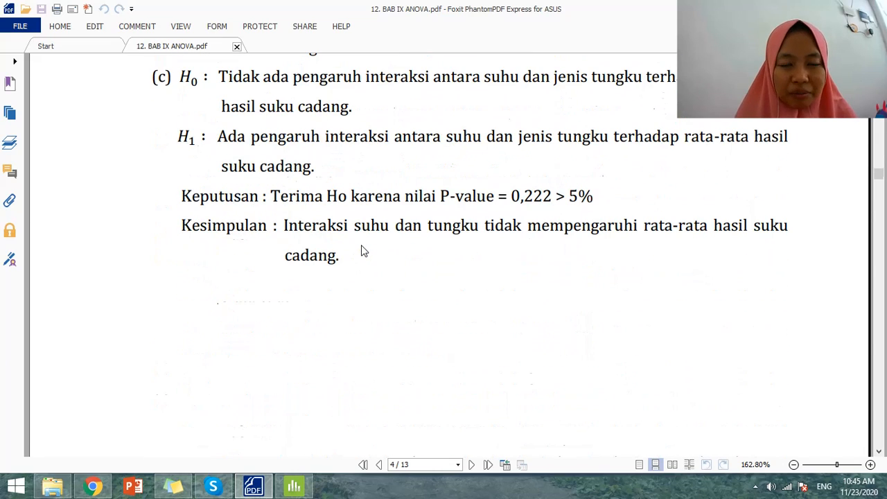
# Look through the Lembar Kerja Mahasiswa exercises on Analisis Variansi and return to the first page of the document
pyautogui.scroll(-4, 361, 250)
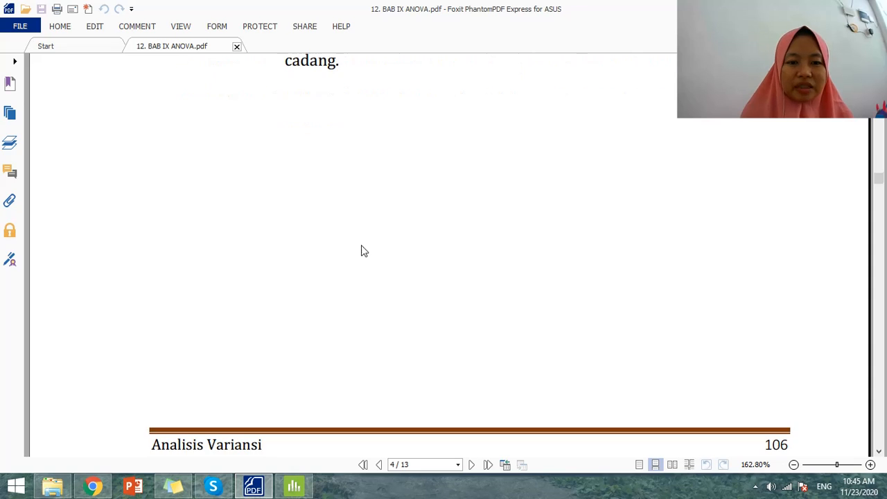
pyautogui.scroll(-4, 361, 251)
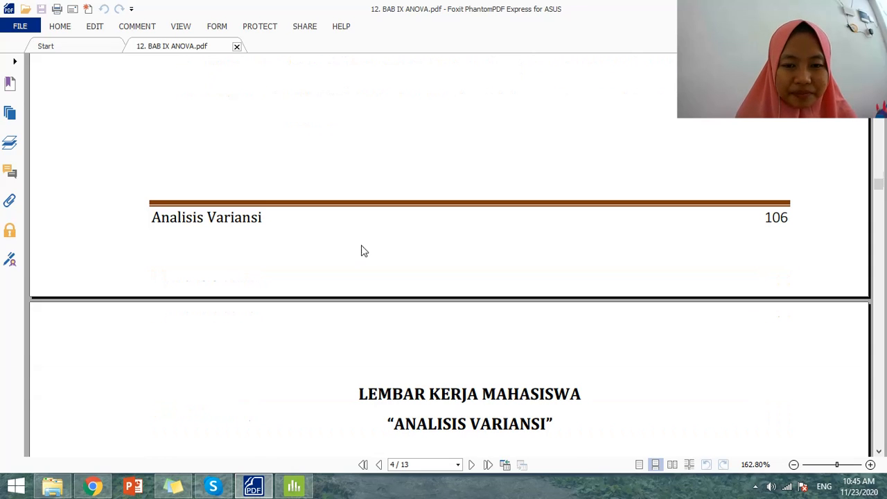
pyautogui.scroll(-5, 361, 251)
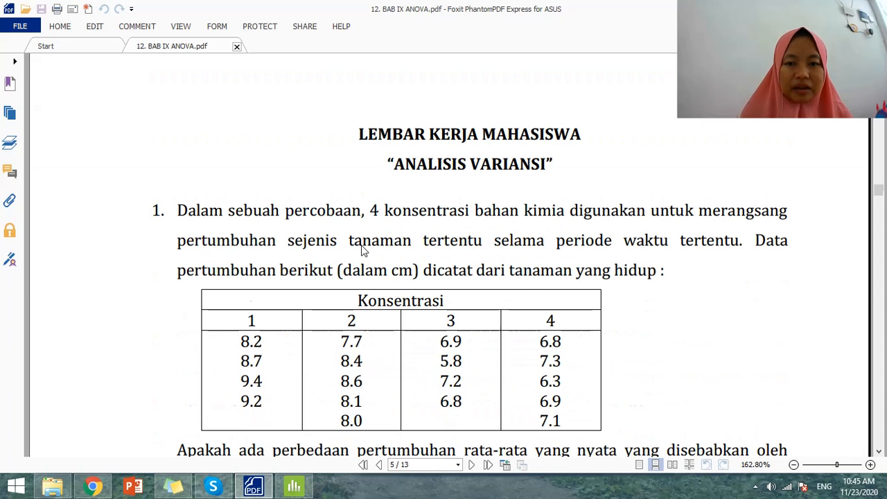
pyautogui.scroll(-2, 361, 251)
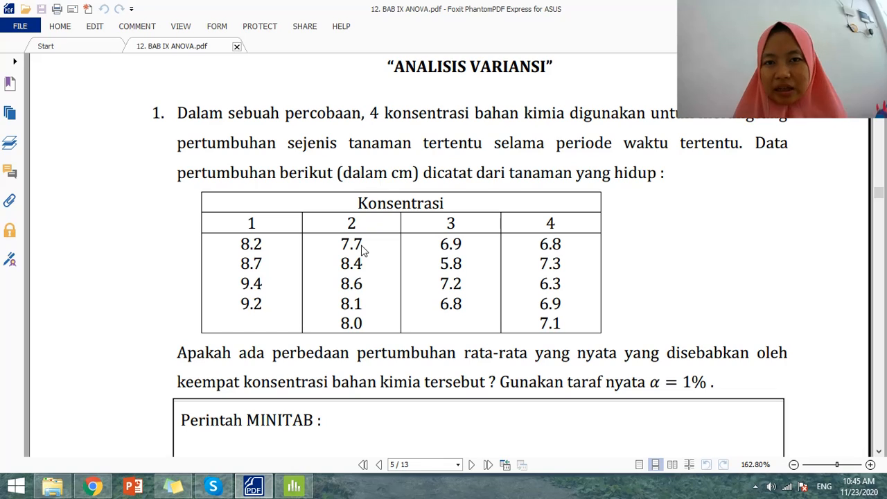
pyautogui.moveTo(878, 195); pyautogui.dragTo(878, 349)
pyautogui.moveTo(878, 401); pyautogui.dragTo(879, 65)
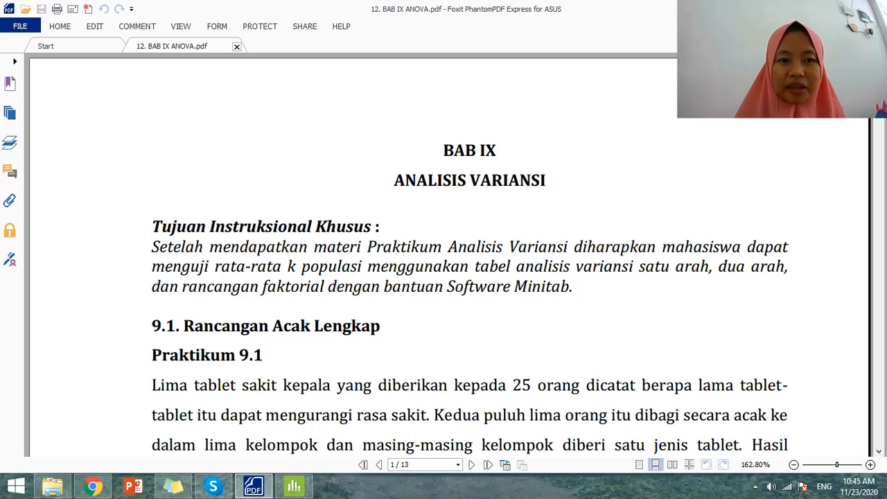